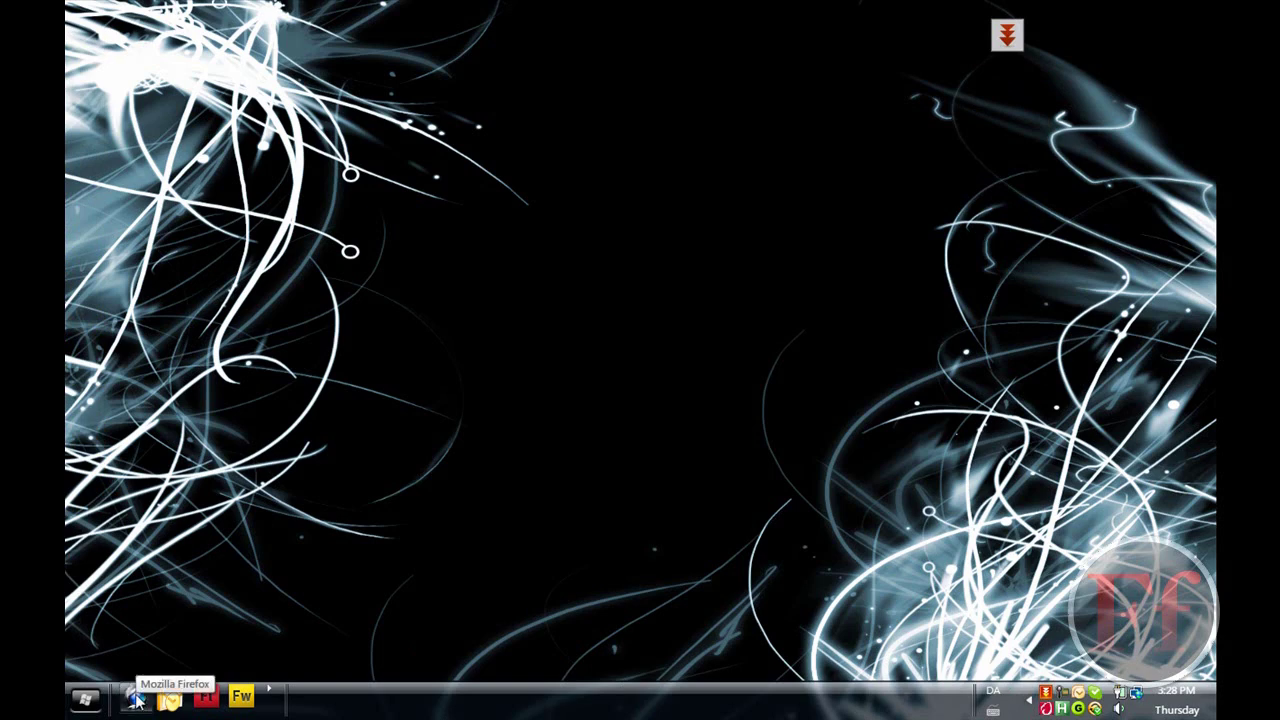
# Step: Open Firefox and go to the TuneUp Utilities website by entering 'tuneup utilitie'
pyautogui.click(95, 645)
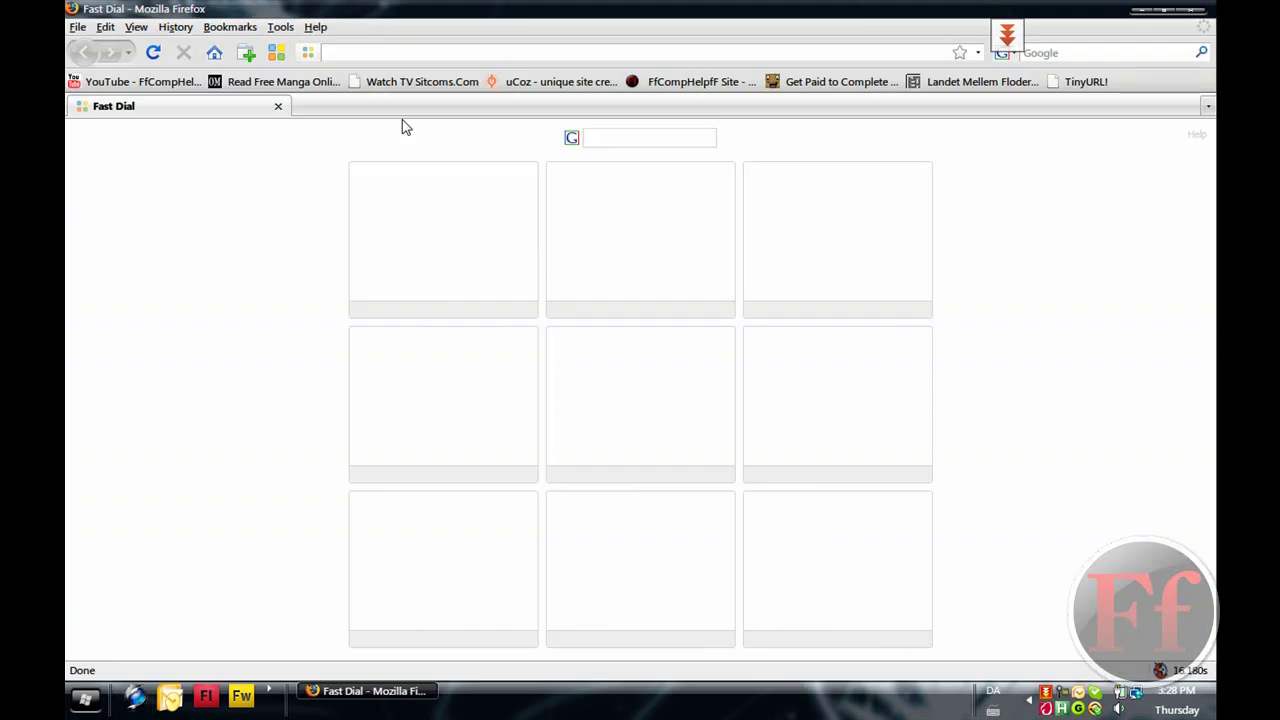
pyautogui.click(459, 52)
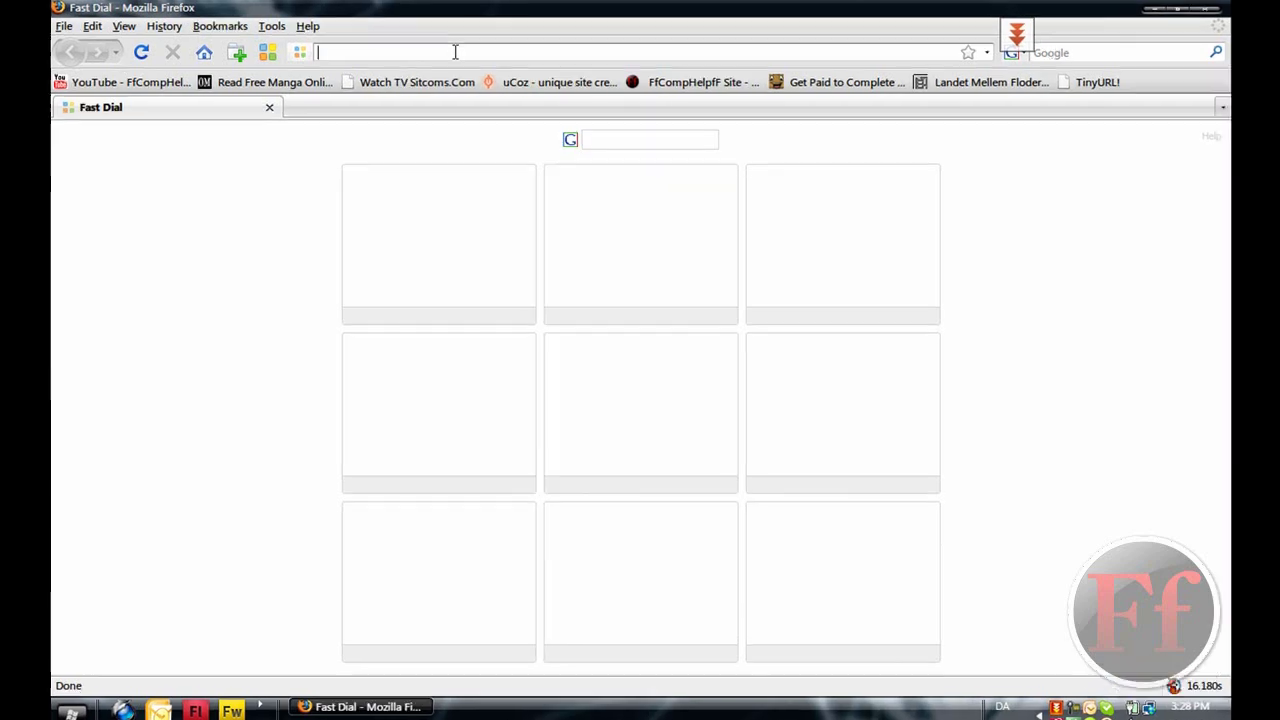
pyautogui.write('tuneu')
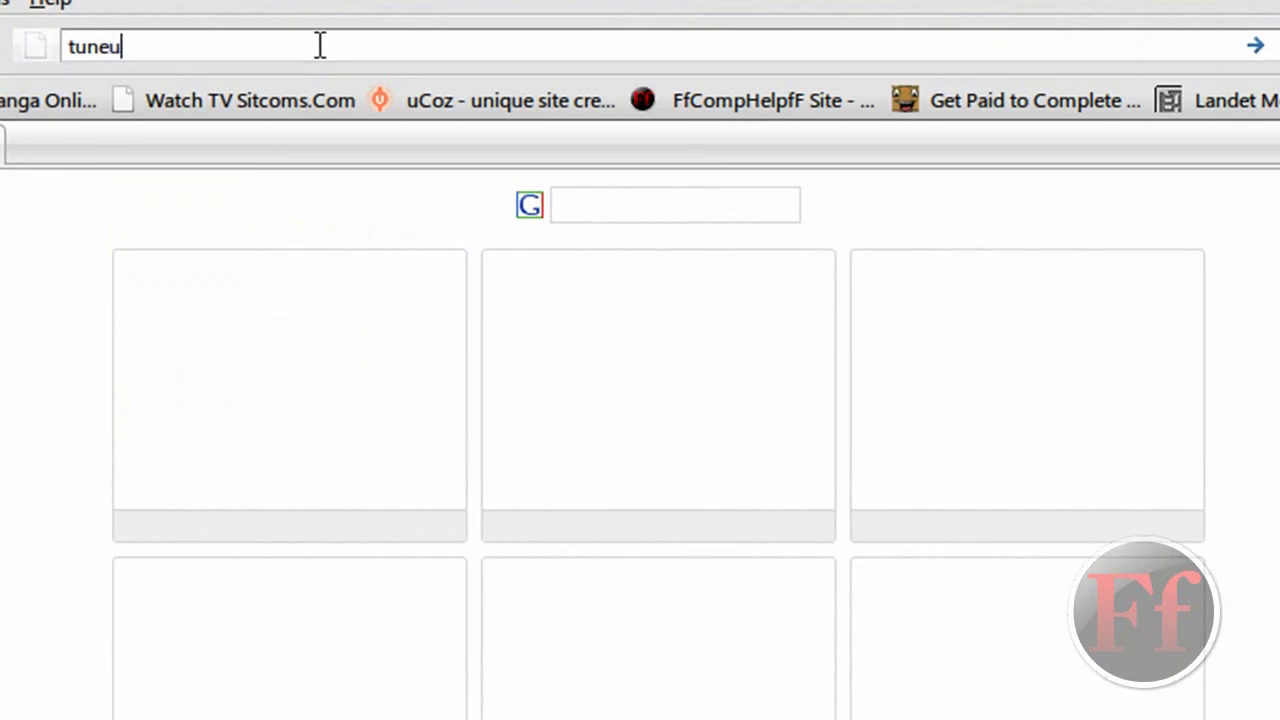
pyautogui.write('p ')
pyautogui.write('utili')
pyautogui.write('ties')
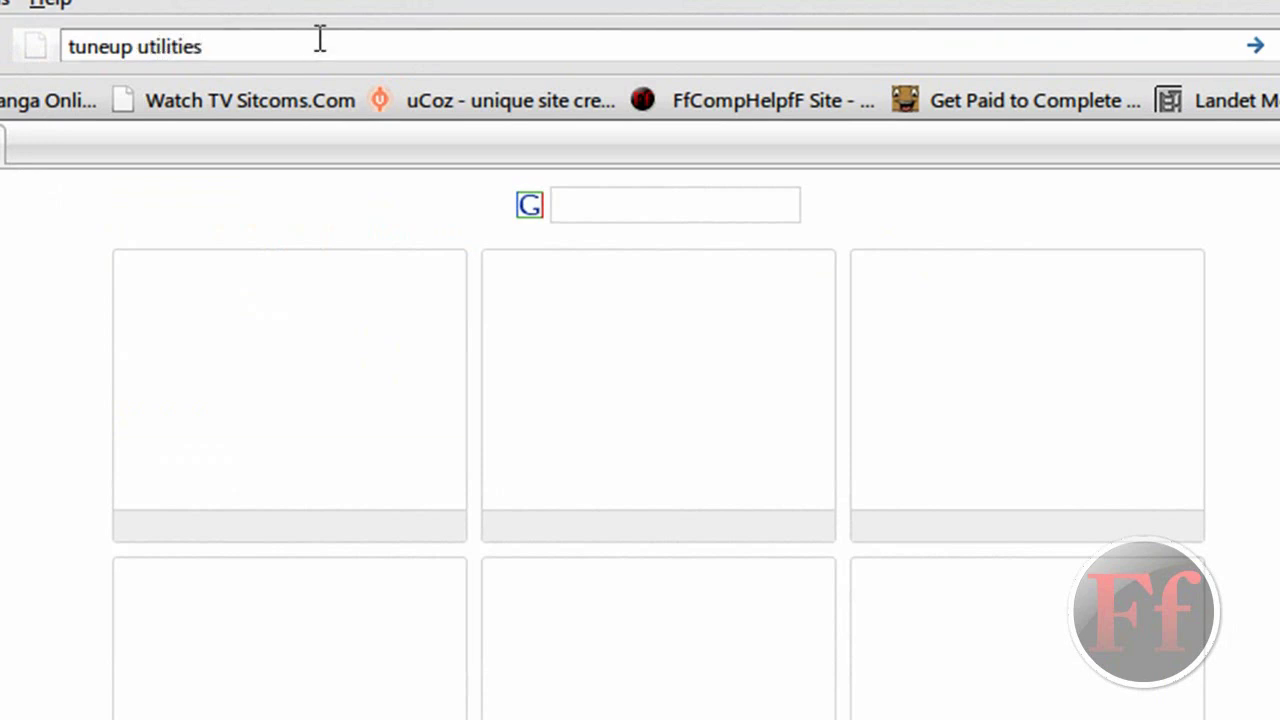
pyautogui.press('Return')
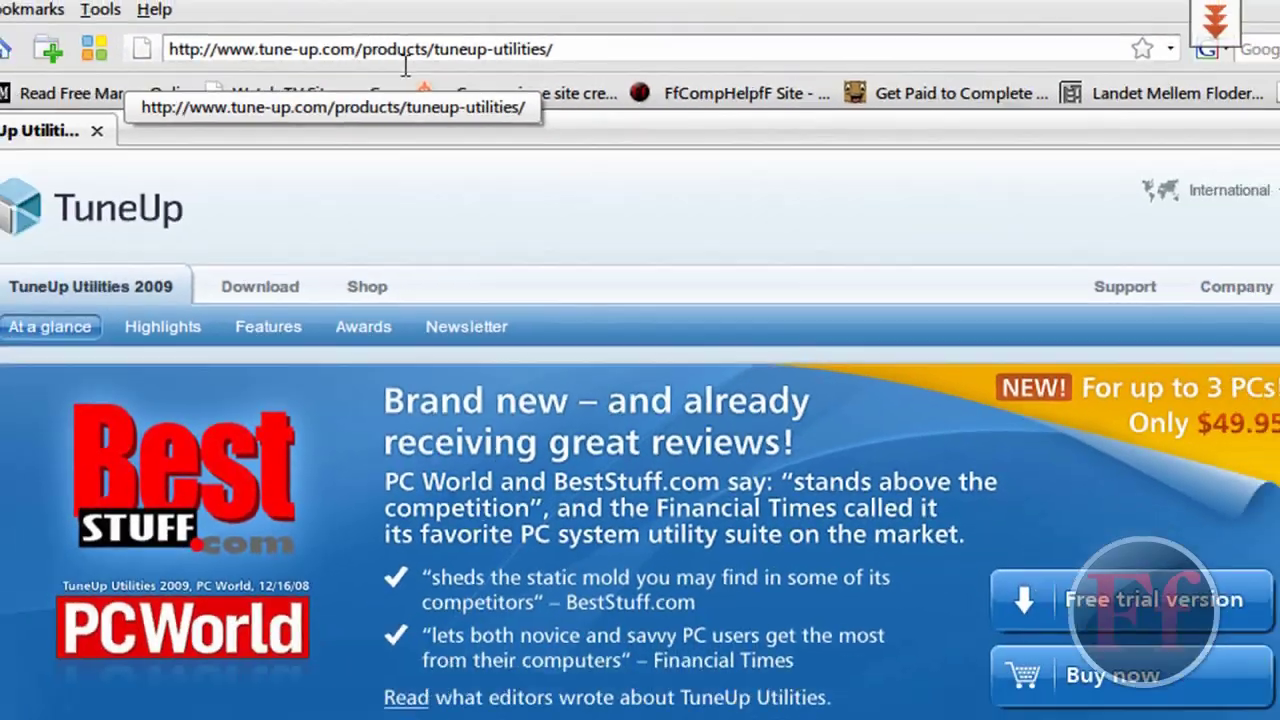
# Step: Scroll the TuneUp product page and go to its Download page
pyautogui.scroll(-3, 1177, 345)
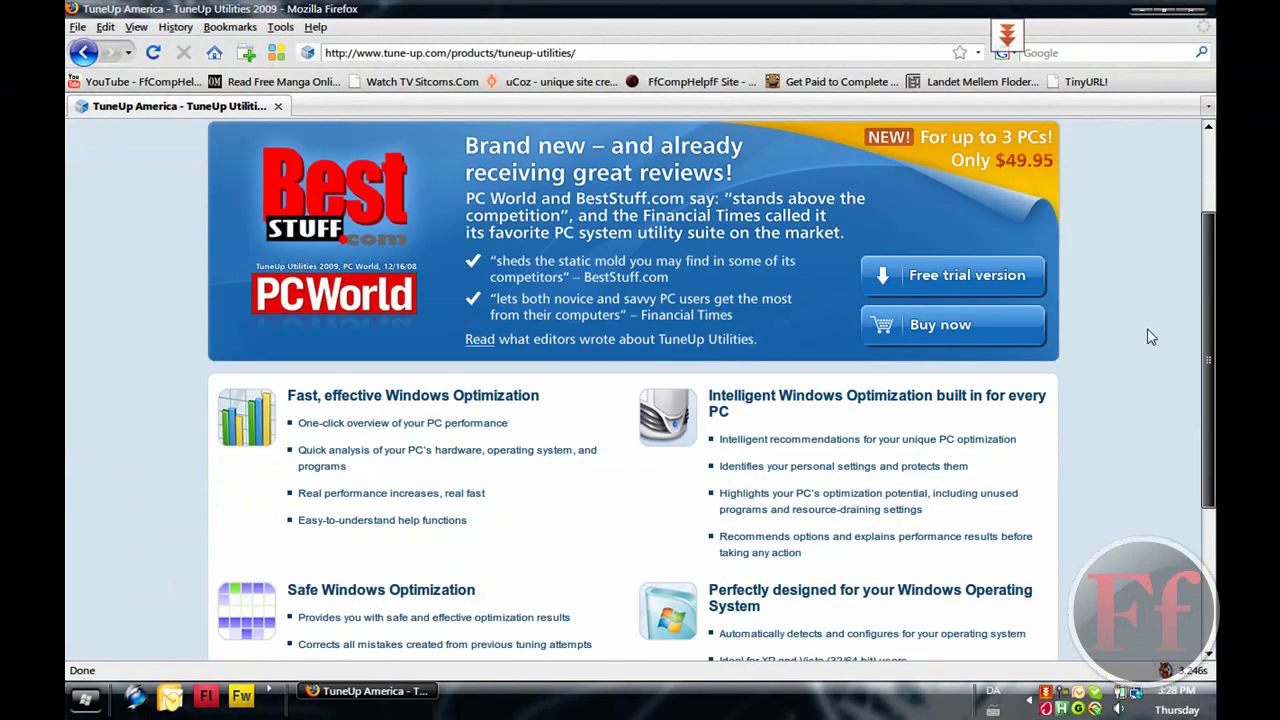
pyautogui.scroll(-3, 1146, 337)
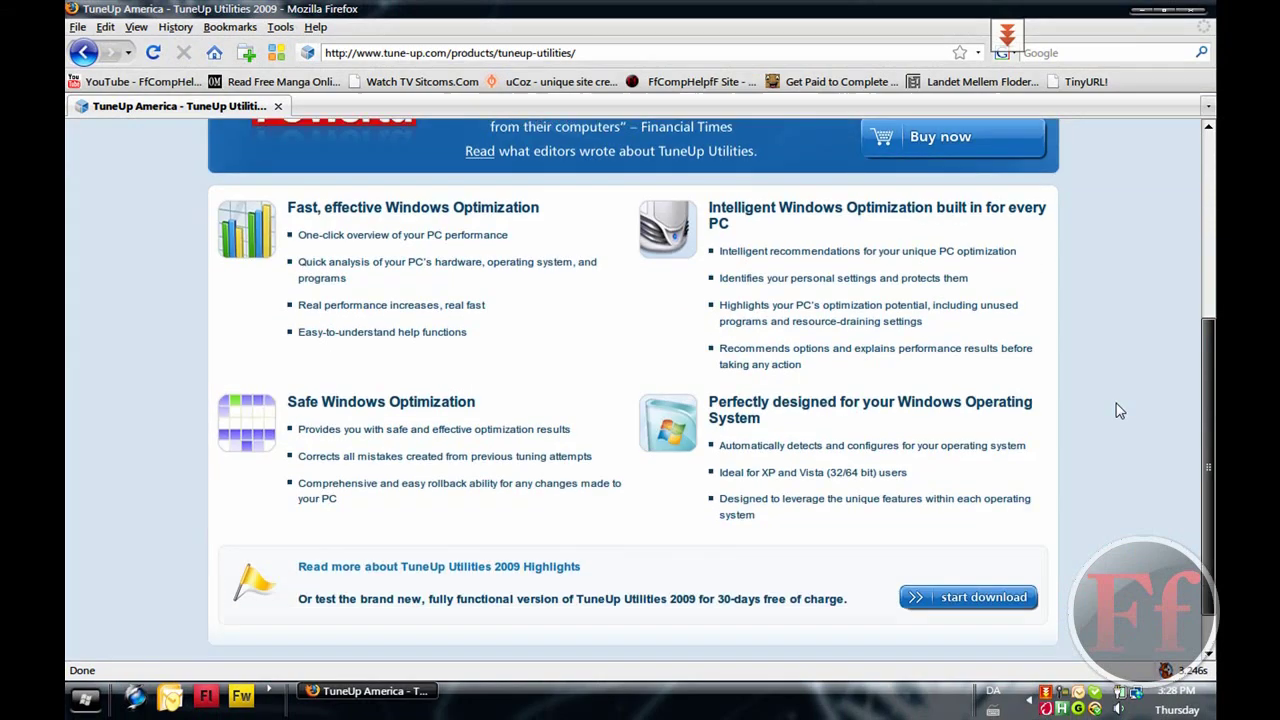
pyautogui.scroll(5, 1120, 403)
pyautogui.click(392, 209)
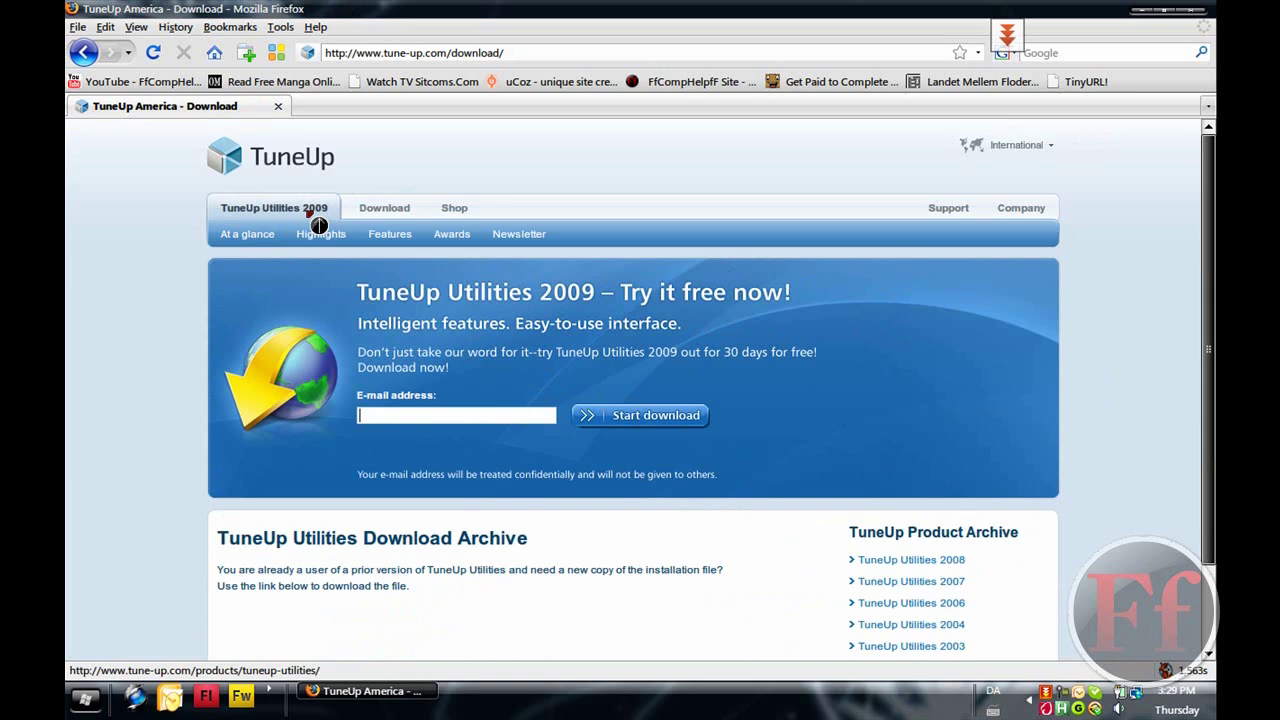
# Step: Enter an e-mail address and request the TuneUp Utilities 2009 free trial download
pyautogui.scroll(-2, 430, 245)
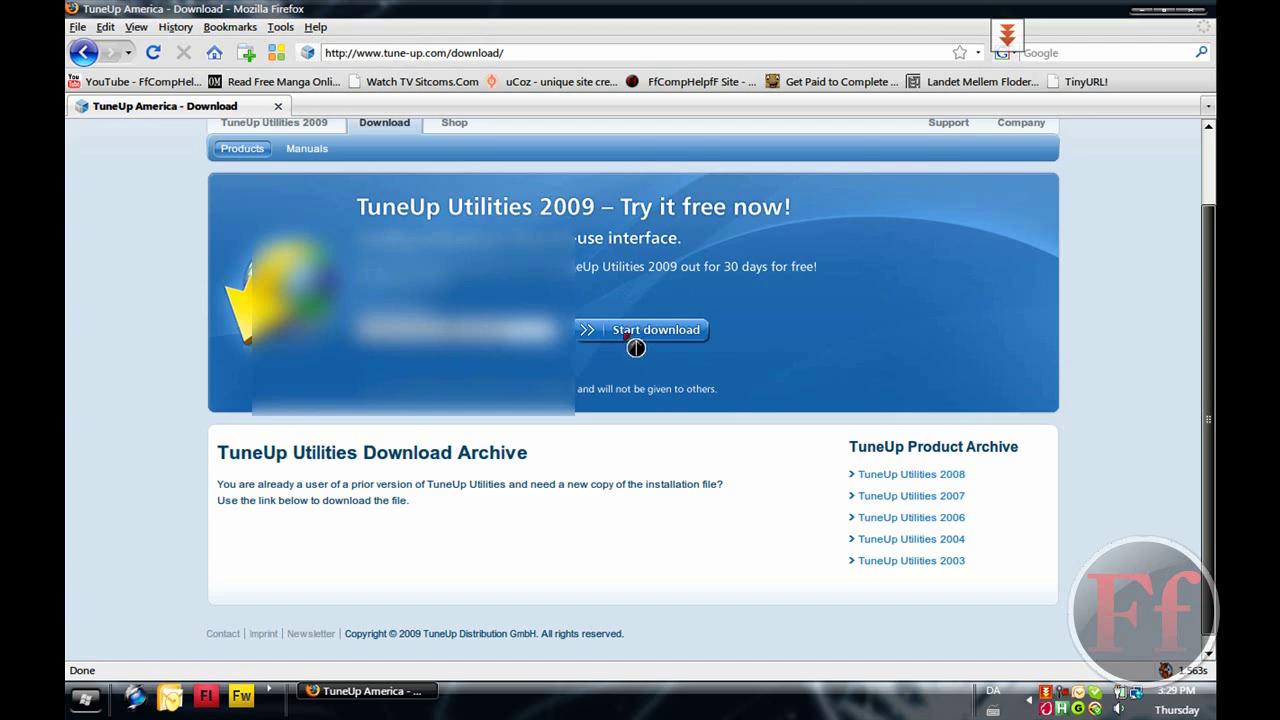
pyautogui.click(644, 340)
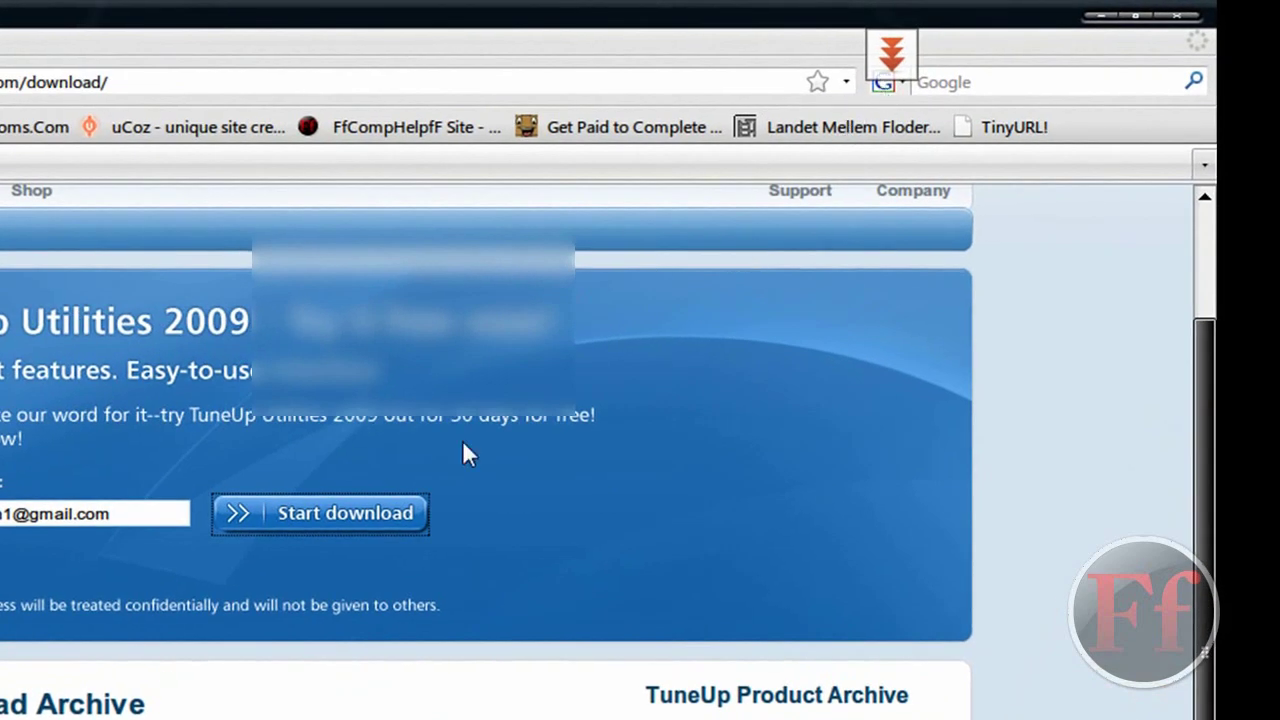
pyautogui.click(340, 512)
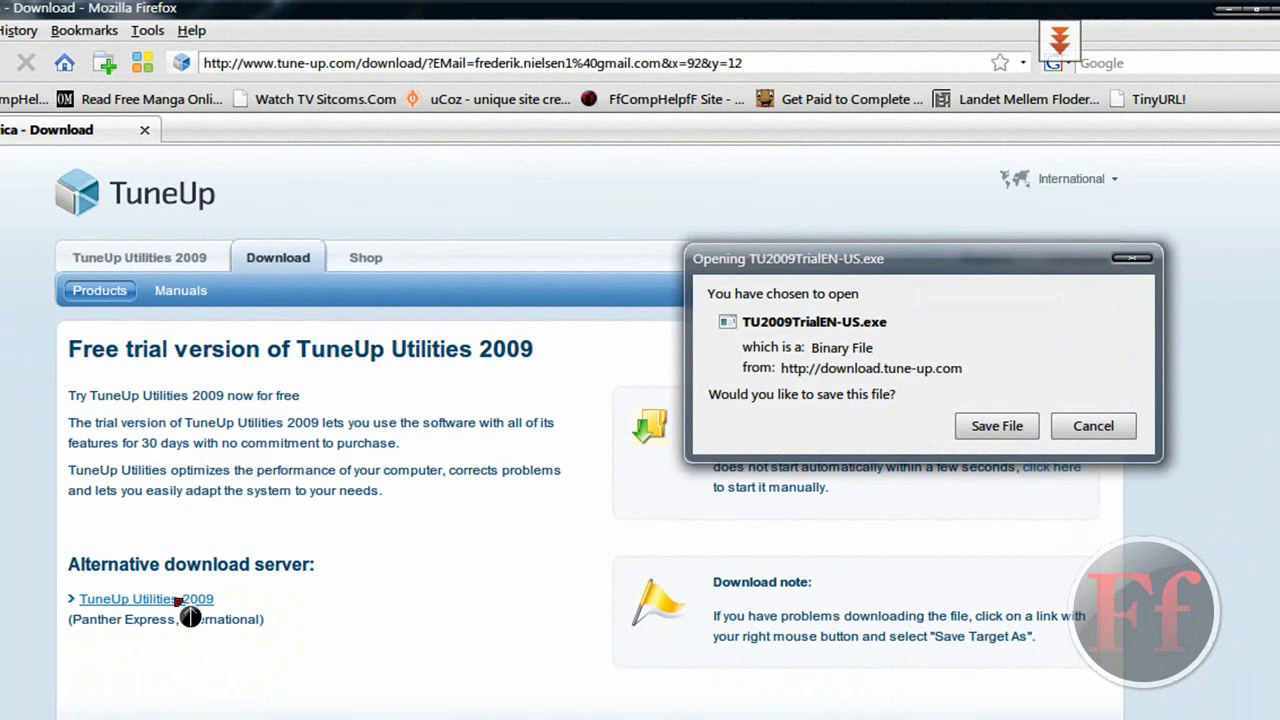
# Step: Cancel Firefox's save prompt and add the TU2009TrialEN-US download to FlashGet via the DropZone
pyautogui.click(1093, 426)
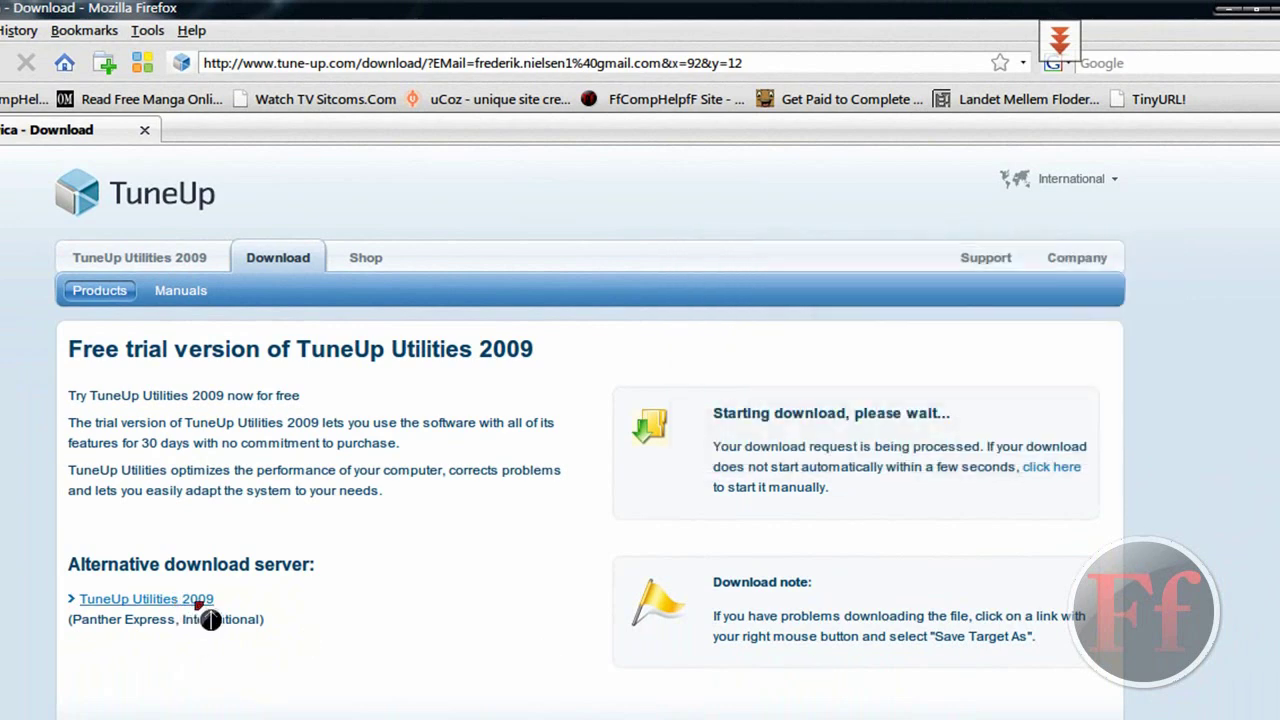
pyautogui.moveTo(200, 600); pyautogui.dragTo(1068, 50)
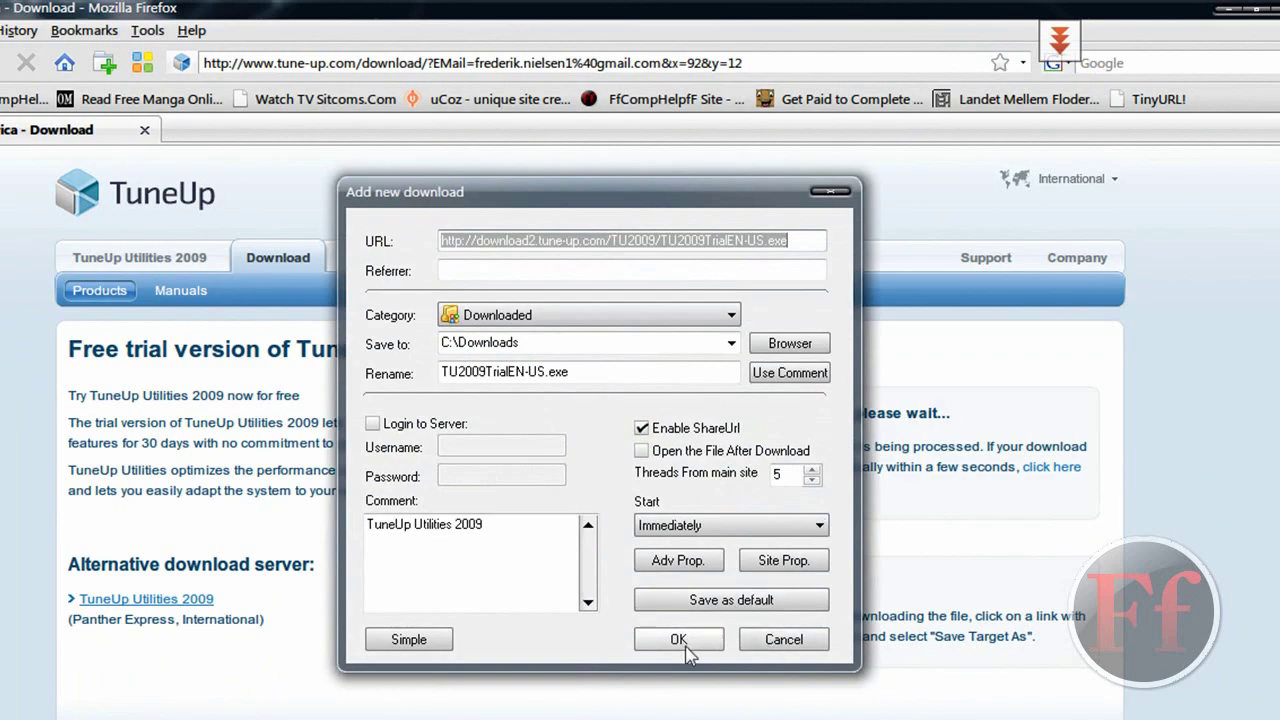
pyautogui.click(679, 640)
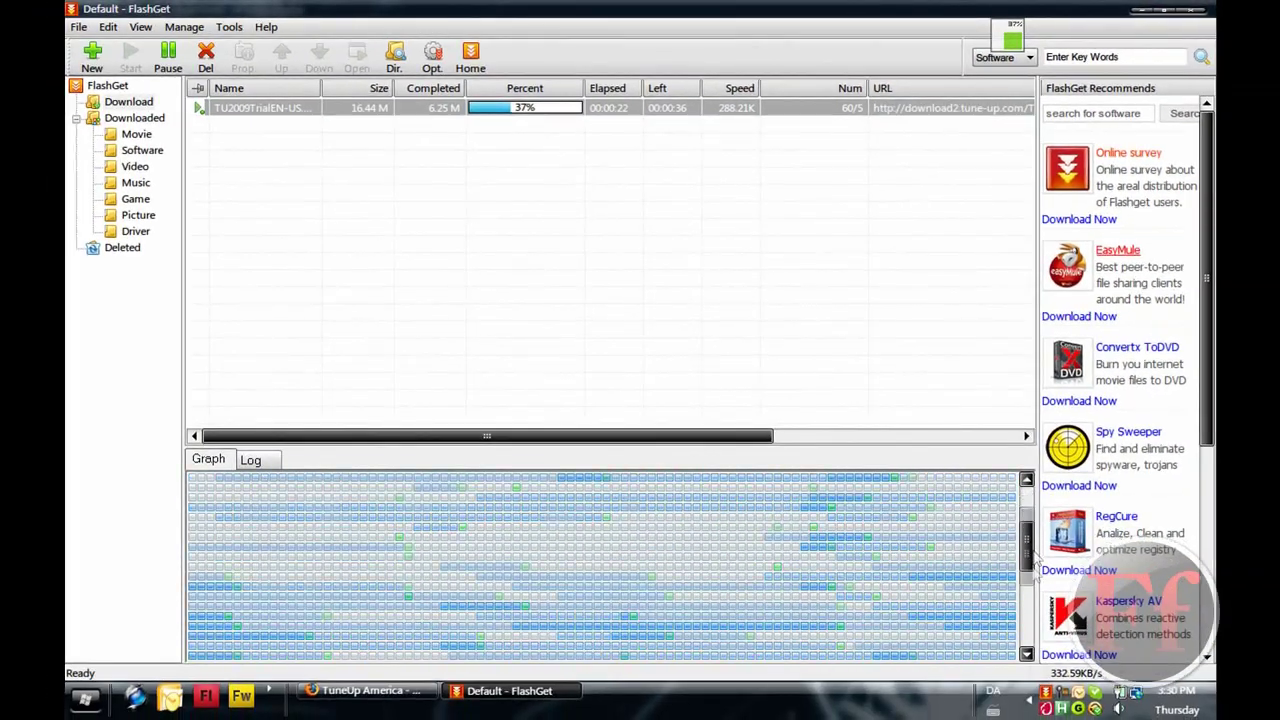
pyautogui.moveTo(1027, 560); pyautogui.dragTo(1025, 648)
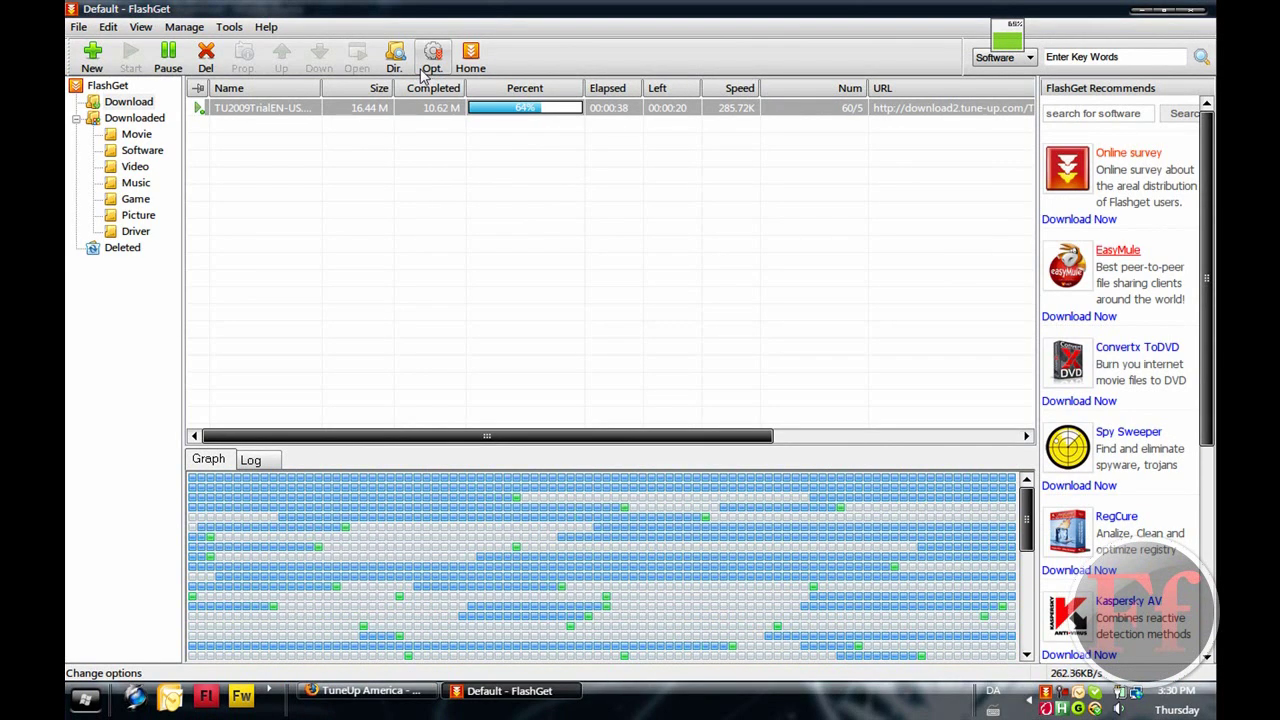
pyautogui.click(421, 72)
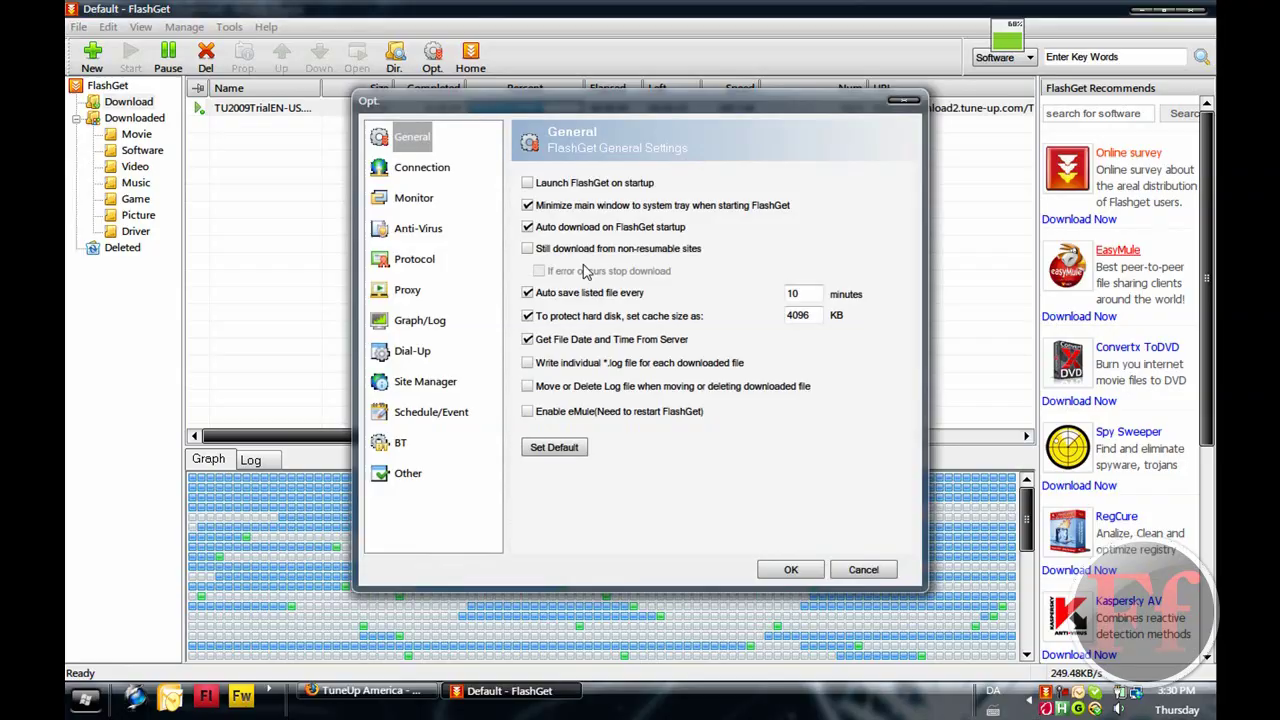
pyautogui.click(421, 167)
pyautogui.click(413, 198)
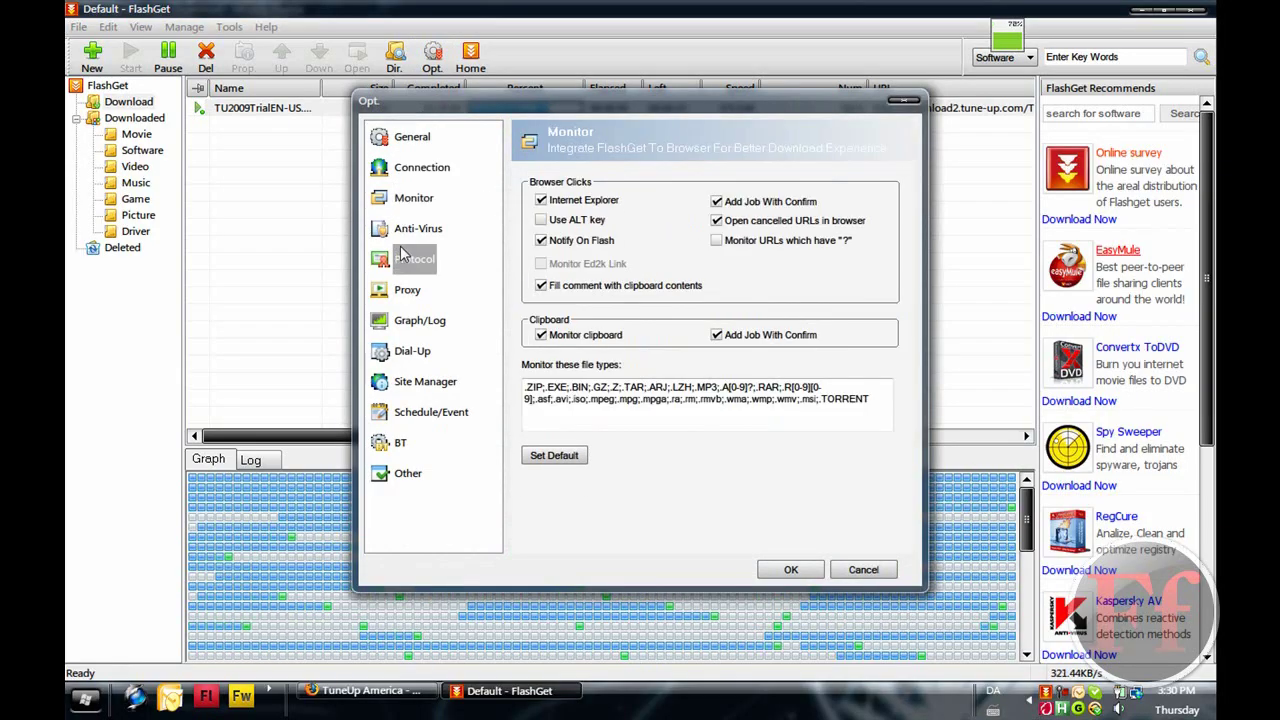
pyautogui.click(416, 228)
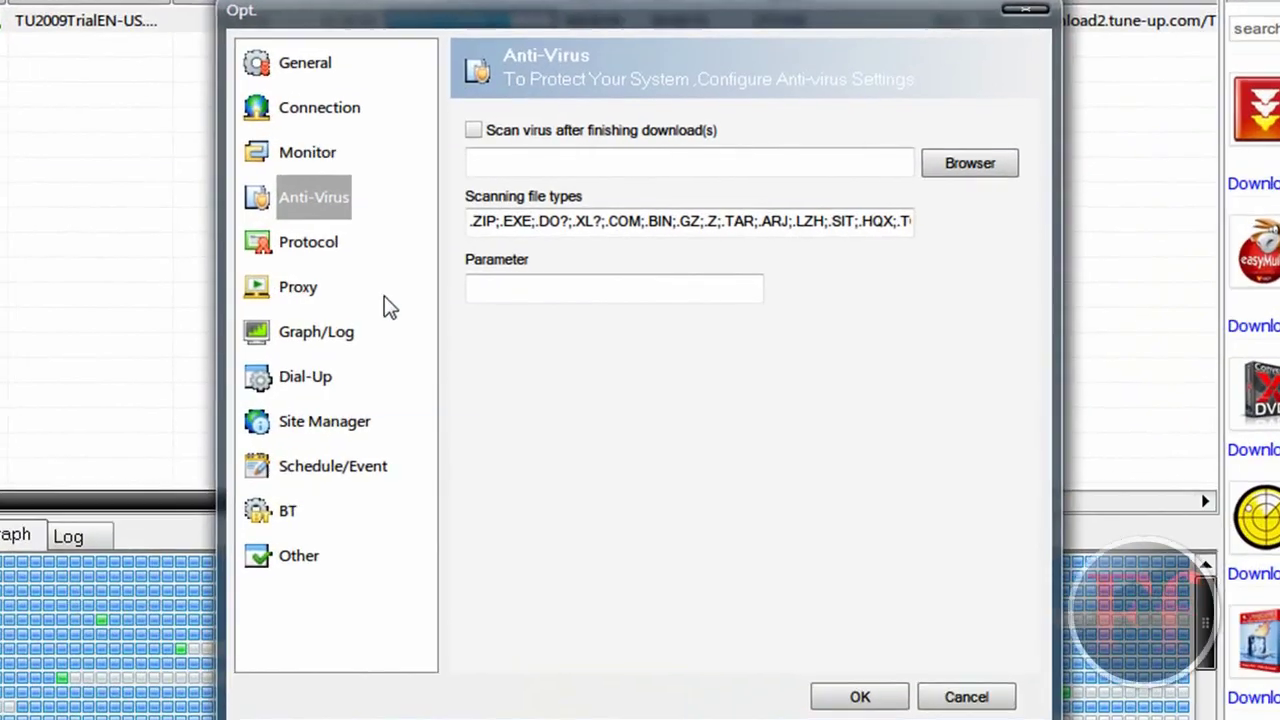
pyautogui.click(335, 248)
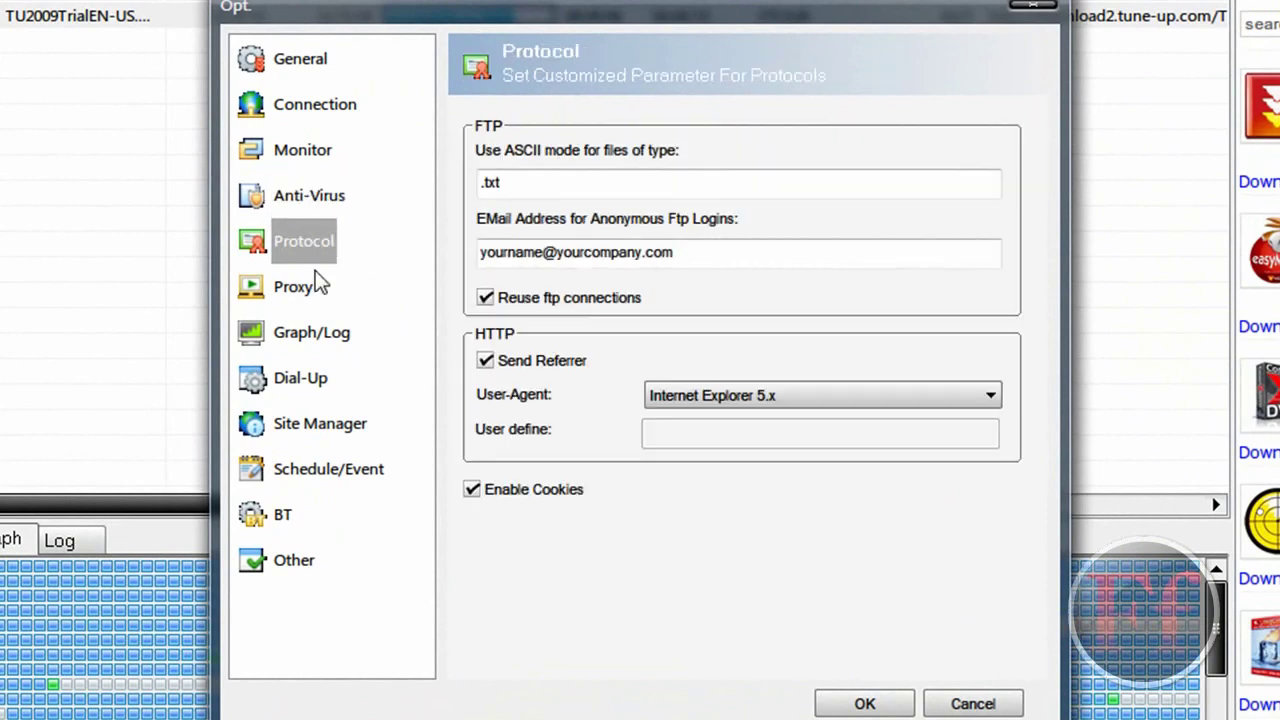
pyautogui.click(305, 288)
pyautogui.click(300, 330)
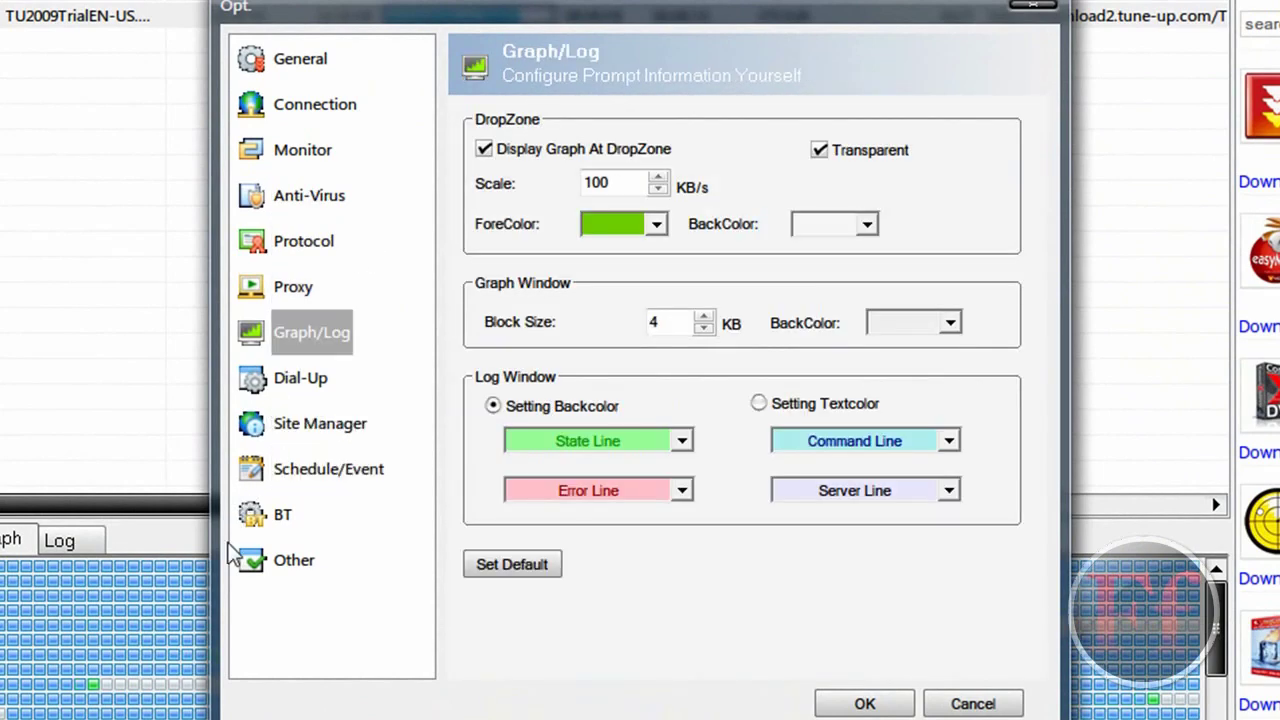
pyautogui.click(277, 550)
pyautogui.click(280, 515)
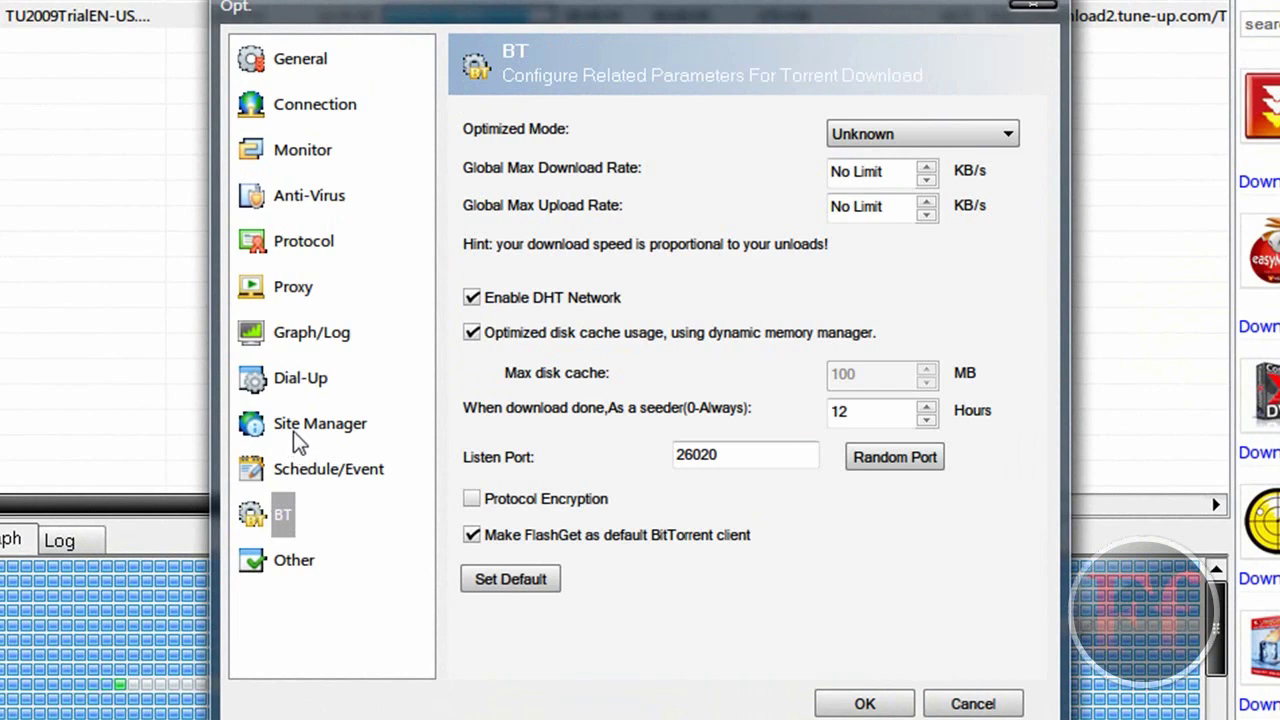
pyautogui.click(293, 425)
pyautogui.click(295, 470)
pyautogui.click(285, 65)
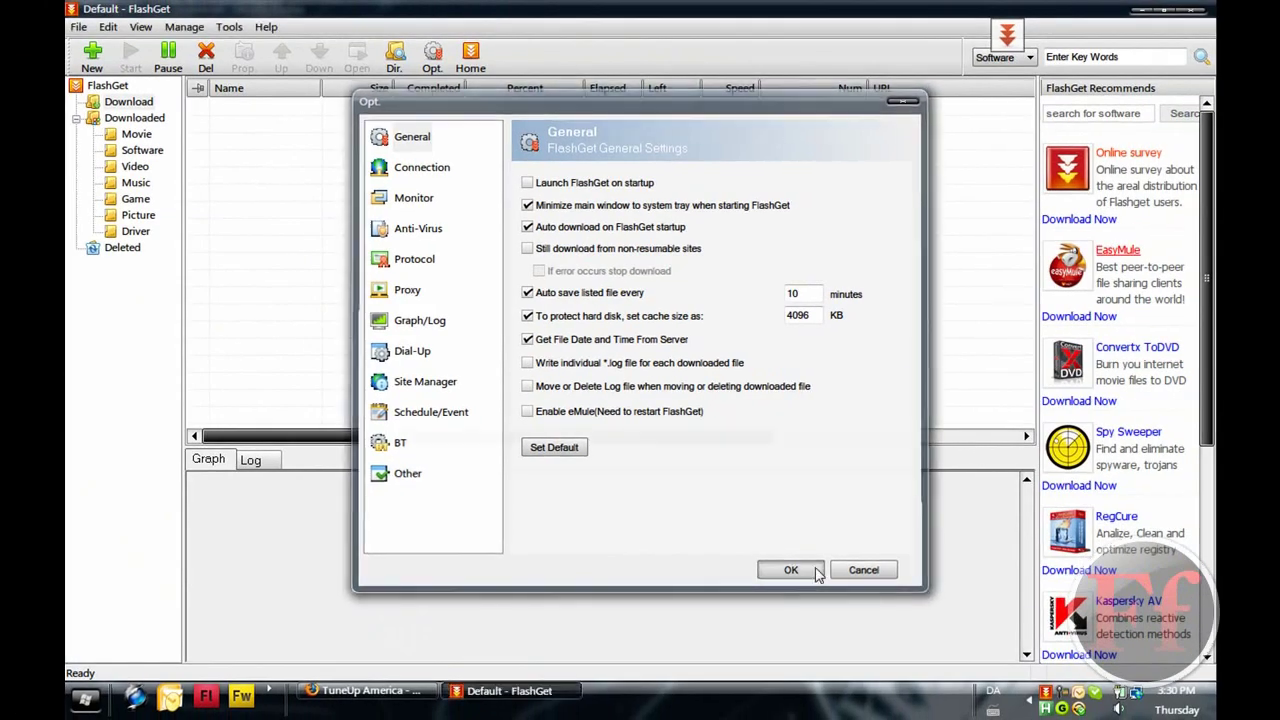
pyautogui.click(792, 570)
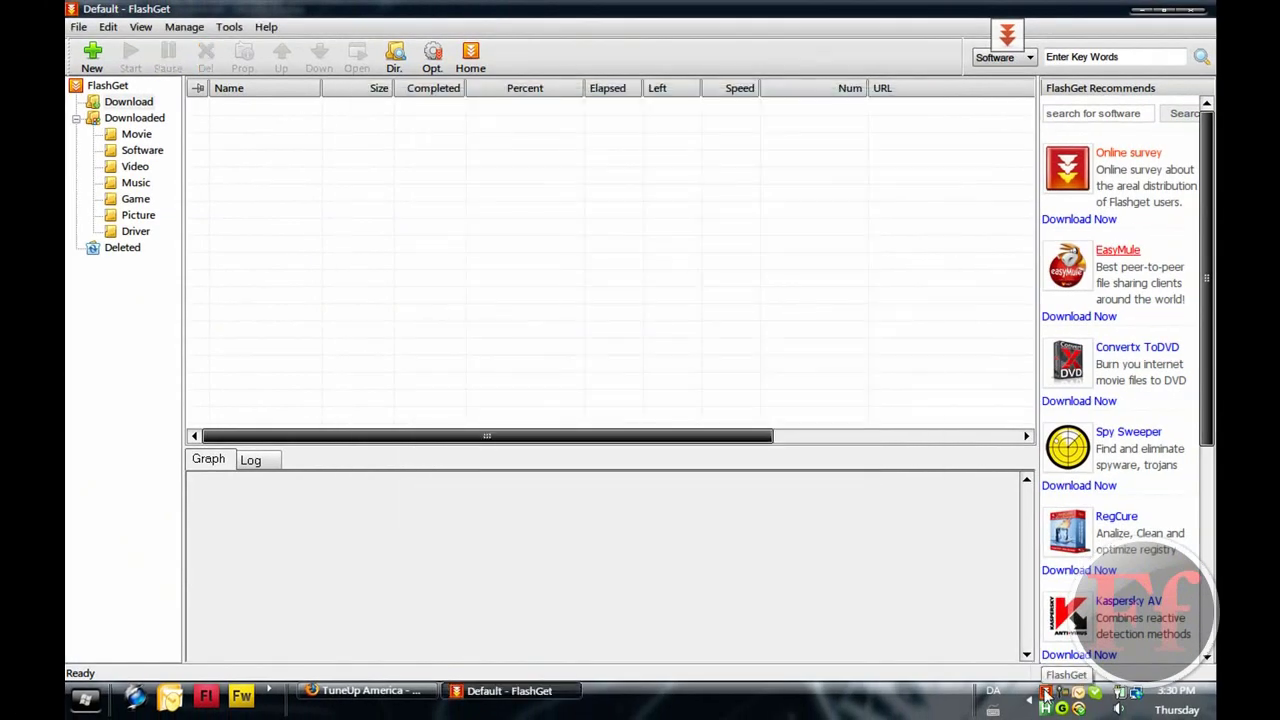
pyautogui.rightClick(1045, 692)
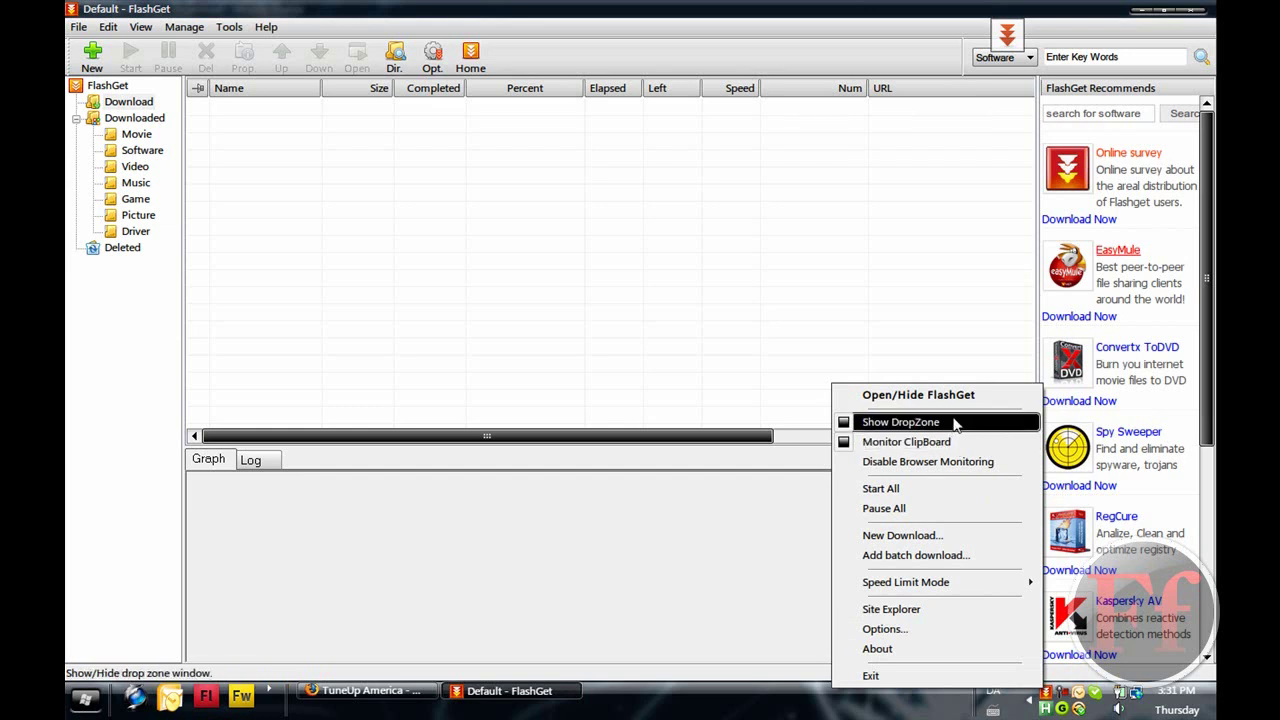
pyautogui.click(958, 423)
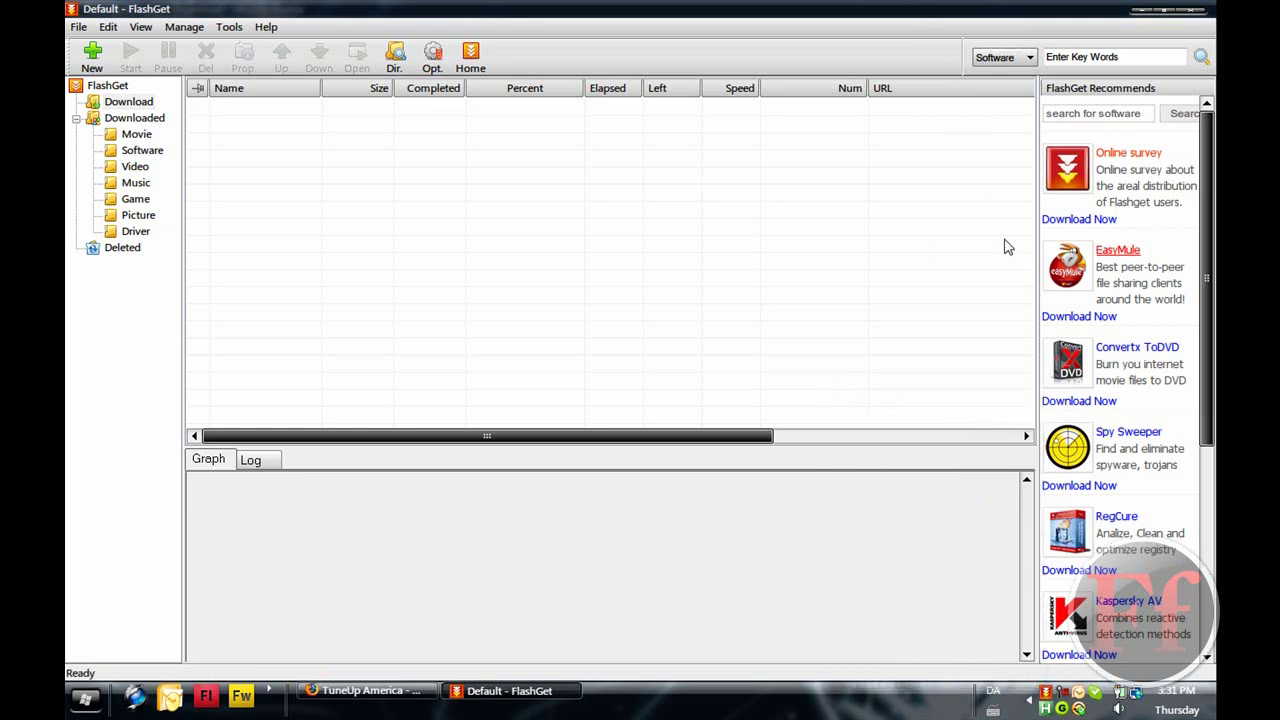
pyautogui.rightClick(1045, 692)
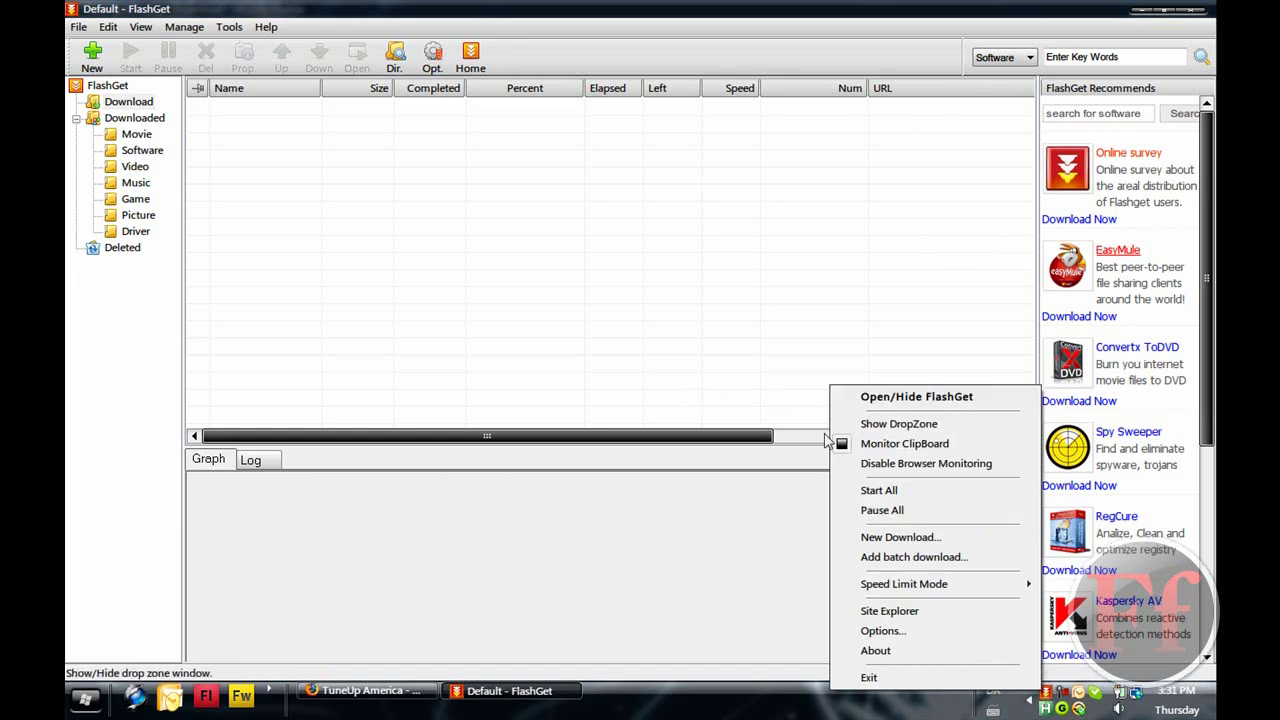
pyautogui.click(866, 424)
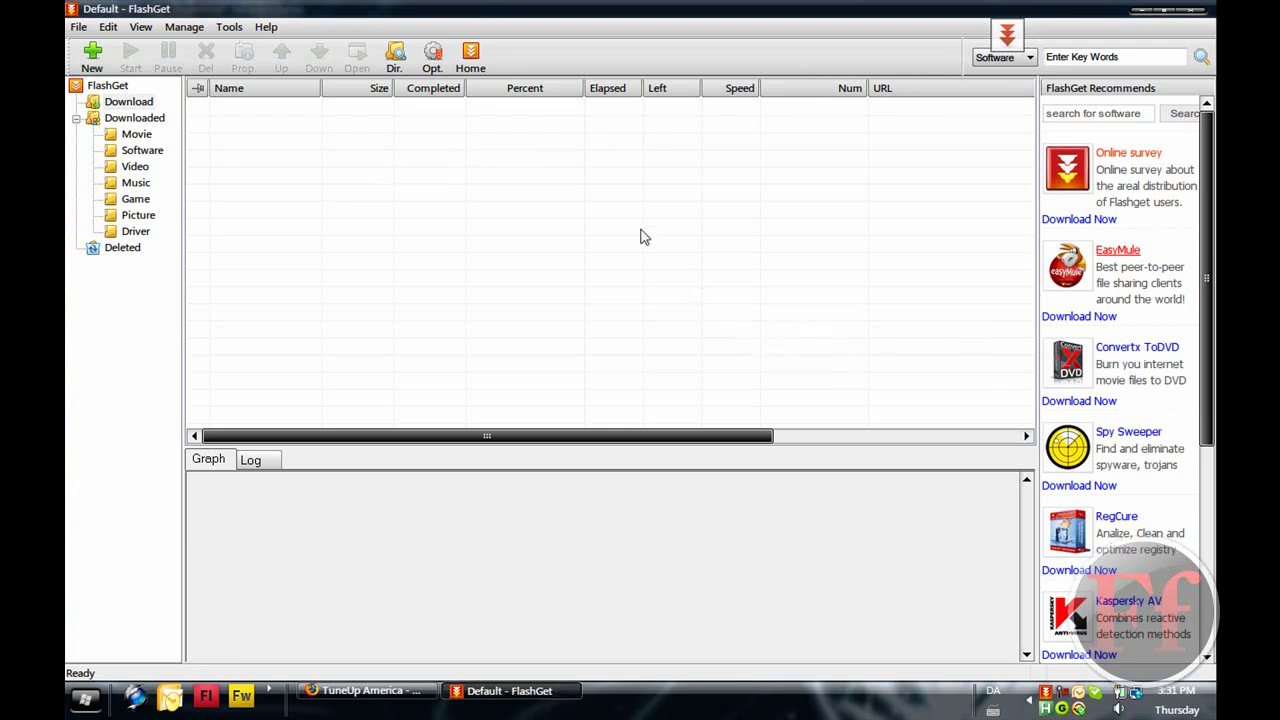
# Step: Show the Downloaded category and open the TU2009Trial row's context menu
pyautogui.click(141, 121)
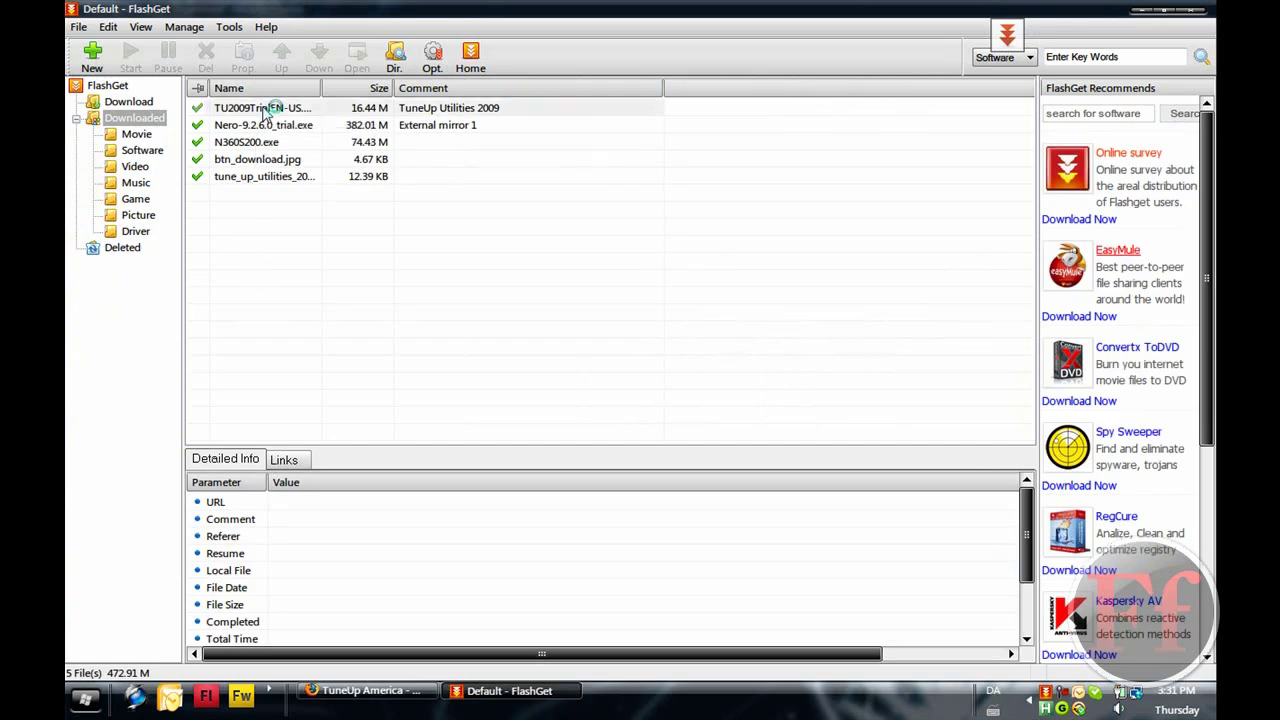
pyautogui.click(265, 112)
pyautogui.rightClick(264, 110)
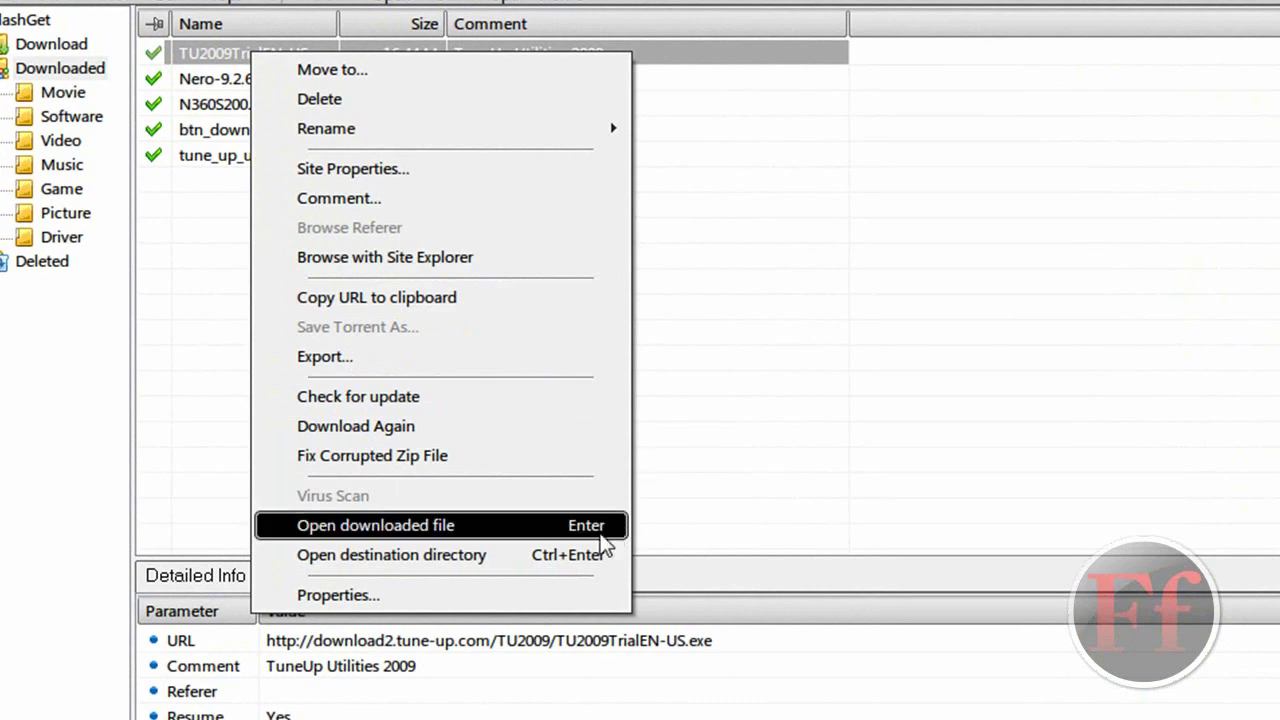
# Step: Open the C:\Downloads destination folder in Explorer, check the installer, then close the window
pyautogui.click(588, 556)
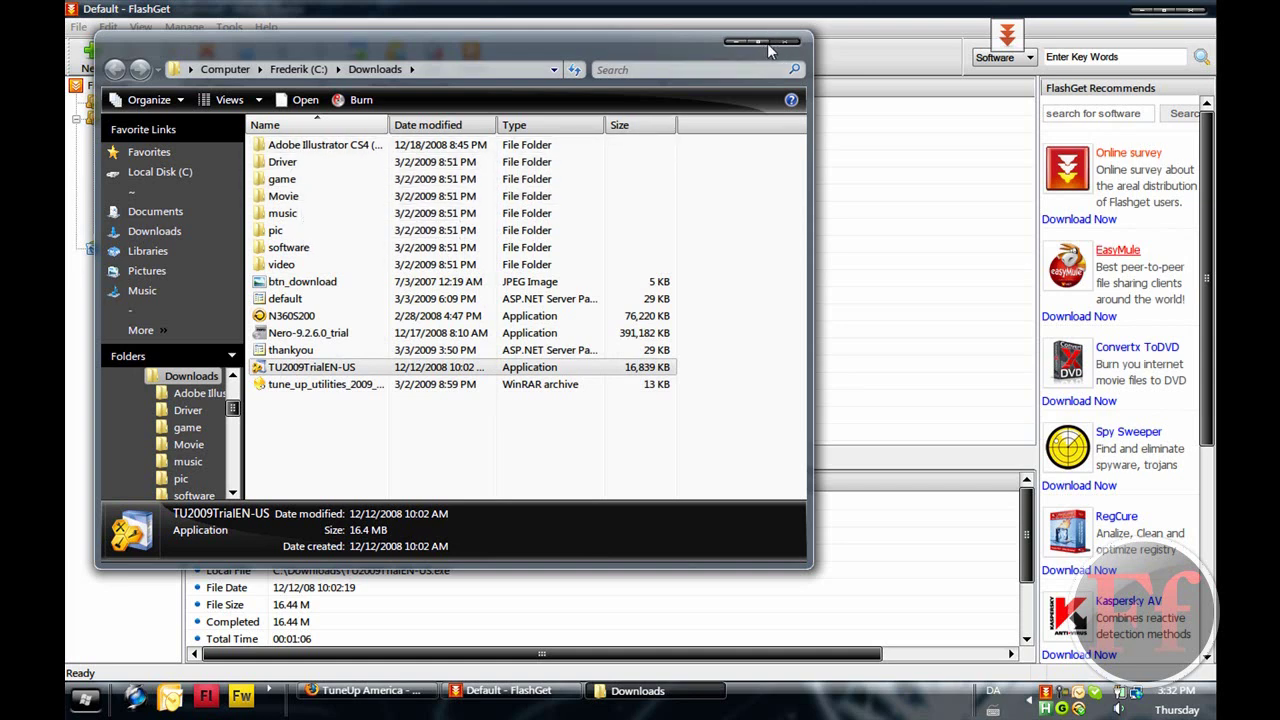
pyautogui.click(767, 43)
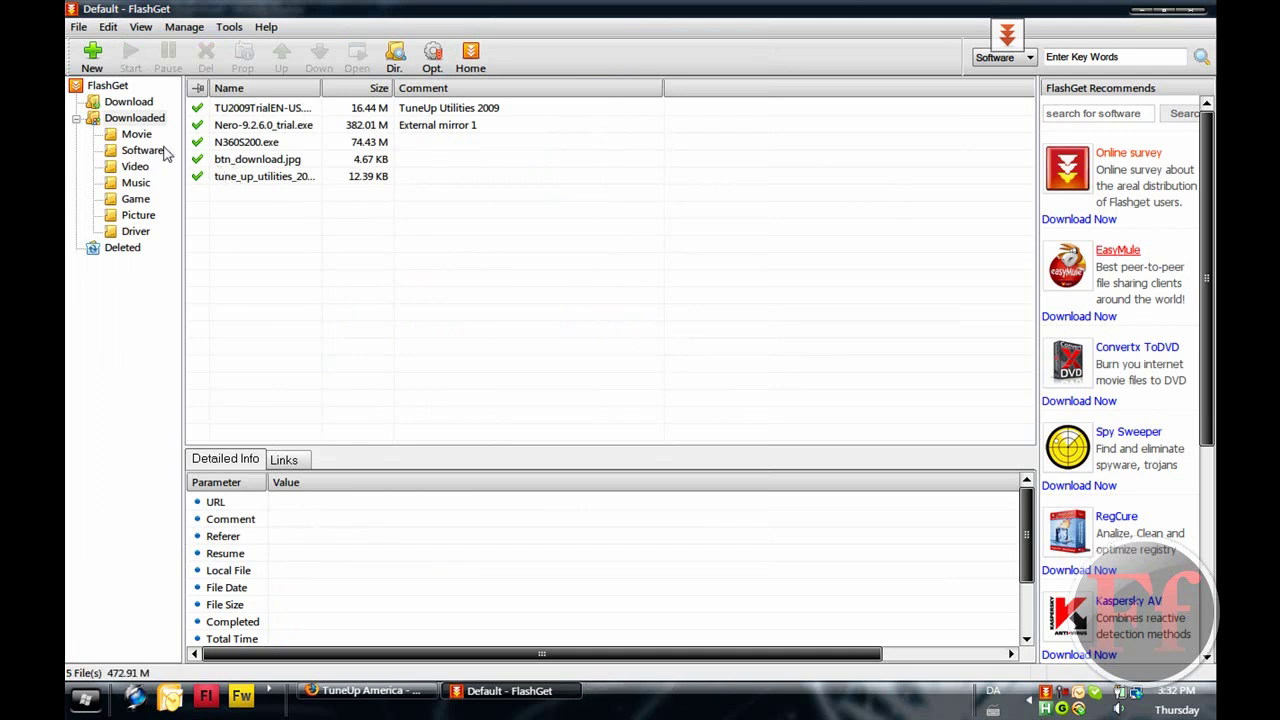
# Step: Show the empty Download category, then request FlashGet's home page from the Home button
pyautogui.click(136, 104)
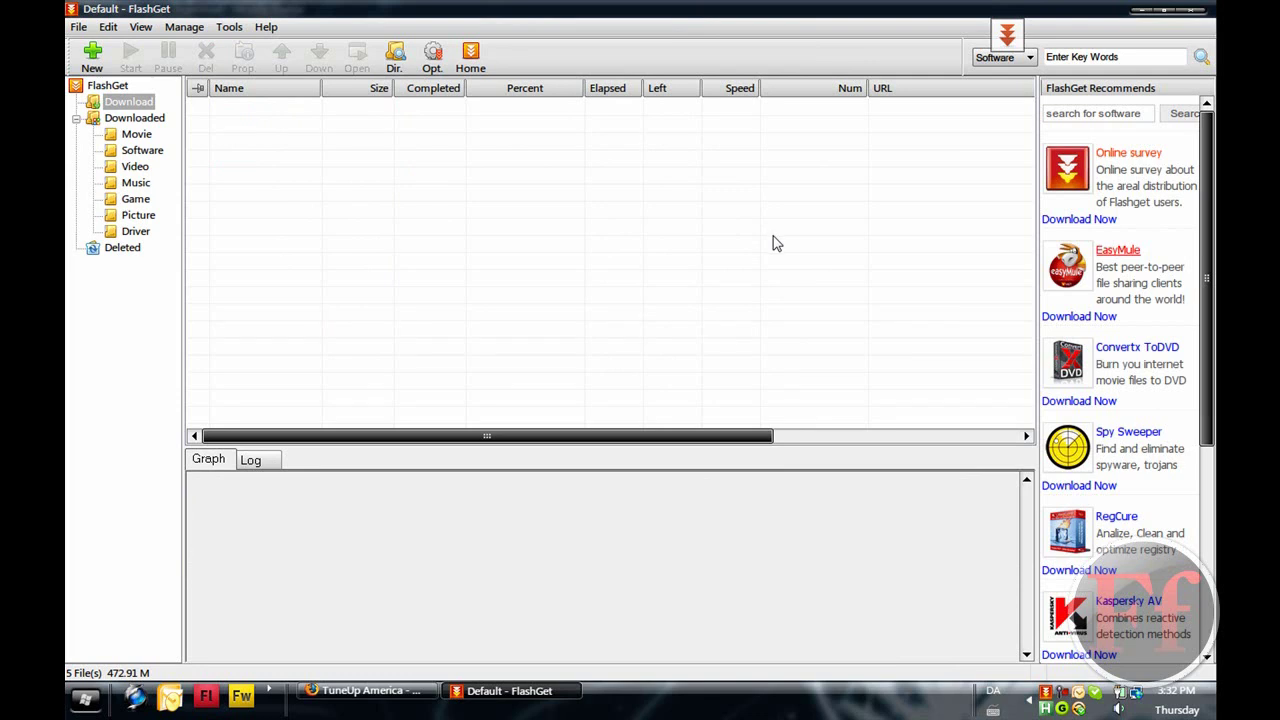
pyautogui.moveTo(662, 264)
pyautogui.mouseDown()
pyautogui.moveTo(465, 153)
pyautogui.moveTo(600, 229)
pyautogui.mouseUp()
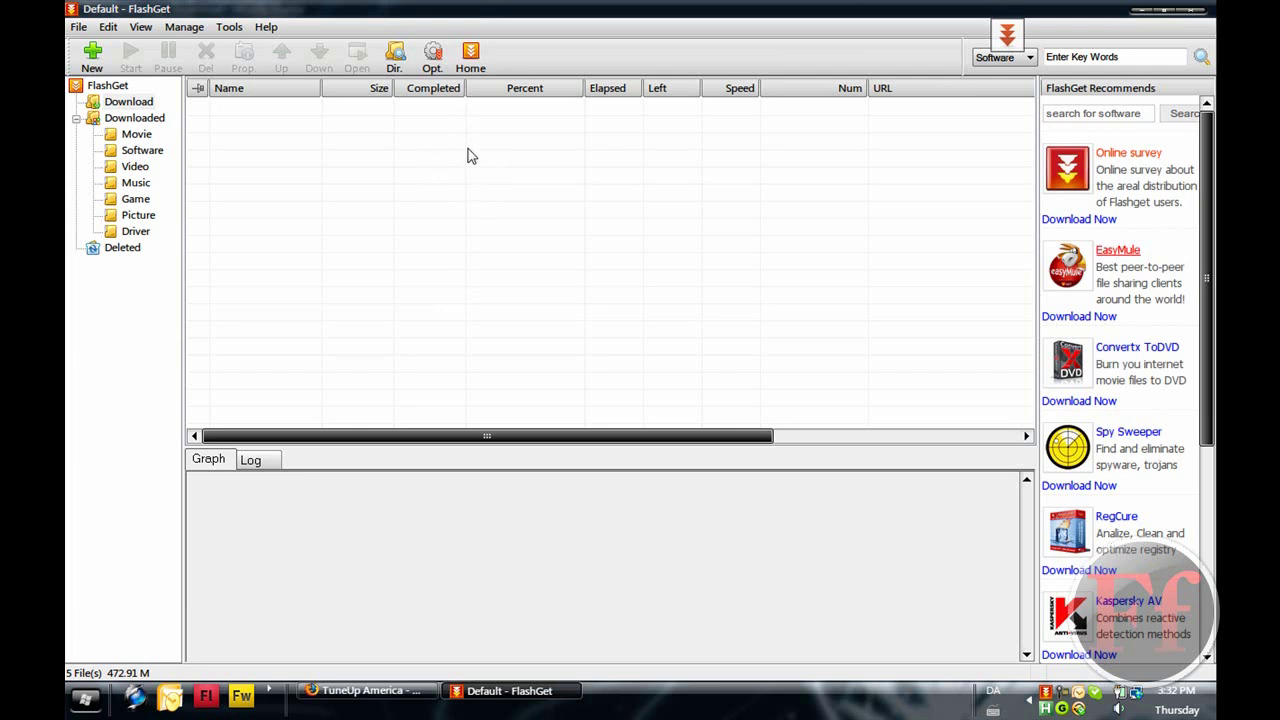
pyautogui.moveTo(466, 151)
pyautogui.mouseDown()
pyautogui.moveTo(588, 176)
pyautogui.moveTo(489, 151)
pyautogui.moveTo(477, 166)
pyautogui.moveTo(470, 154)
pyautogui.mouseUp()
pyautogui.click(470, 76)
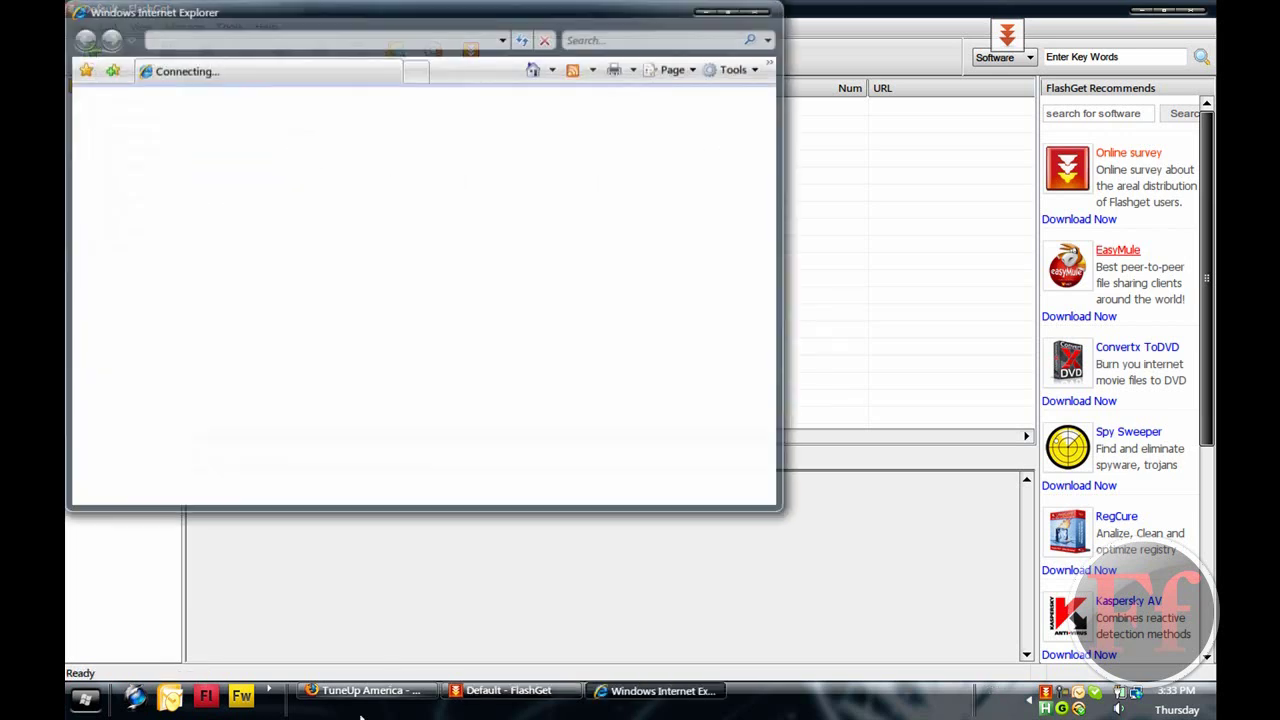
# Step: Maximize IE, accept Norton 360 phishing protection, copy the FlashGet page address, and bring Firefox forward
pyautogui.click(732, 18)
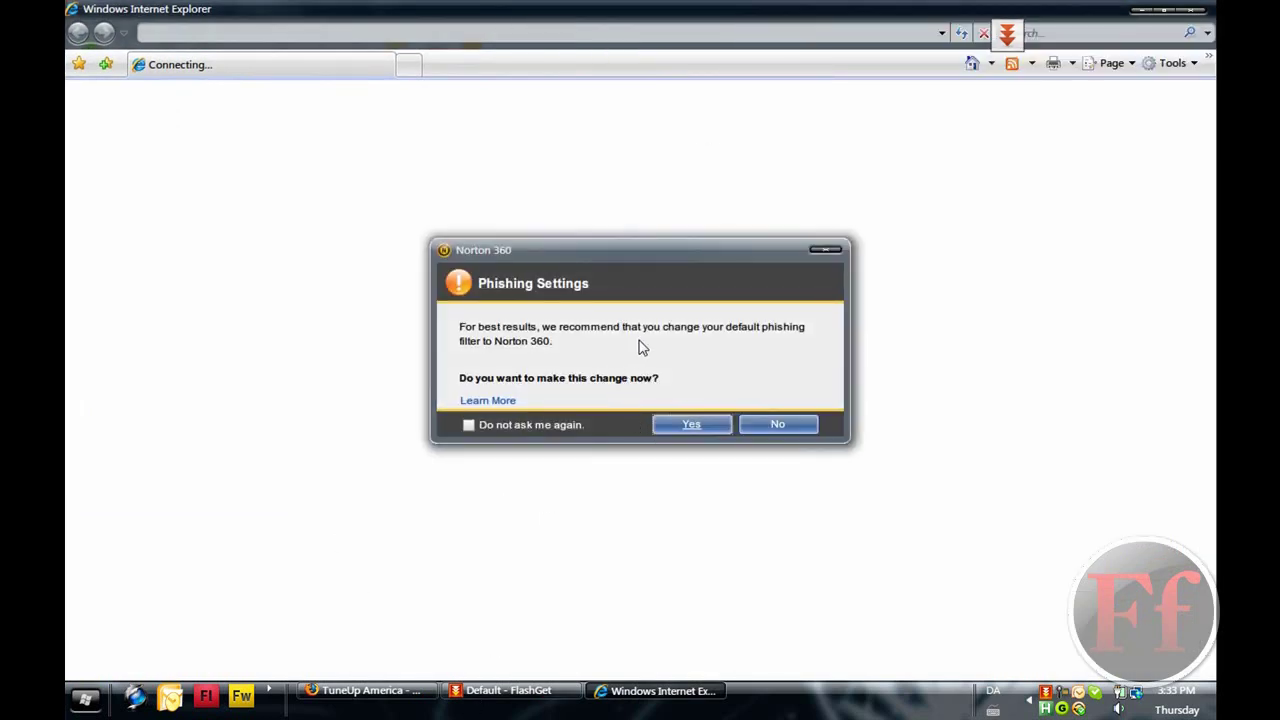
pyautogui.click(692, 424)
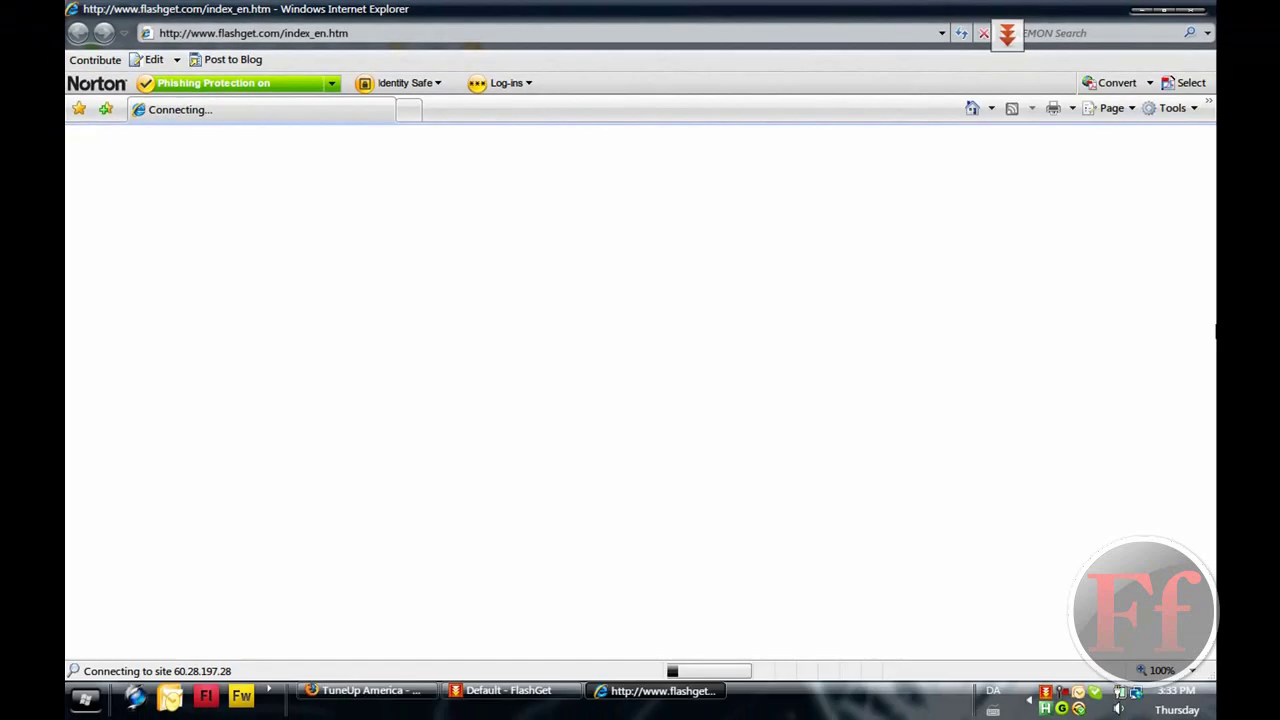
pyautogui.click(374, 33)
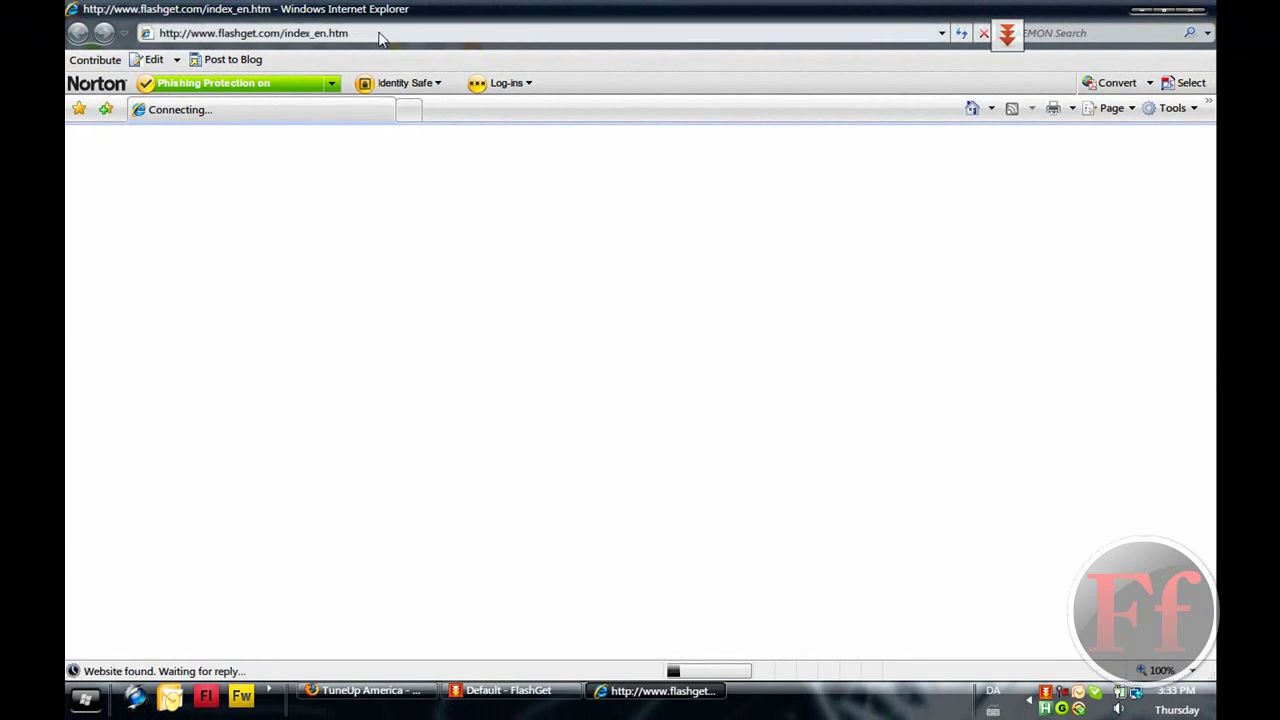
pyautogui.rightClick(380, 34)
pyautogui.click(422, 90)
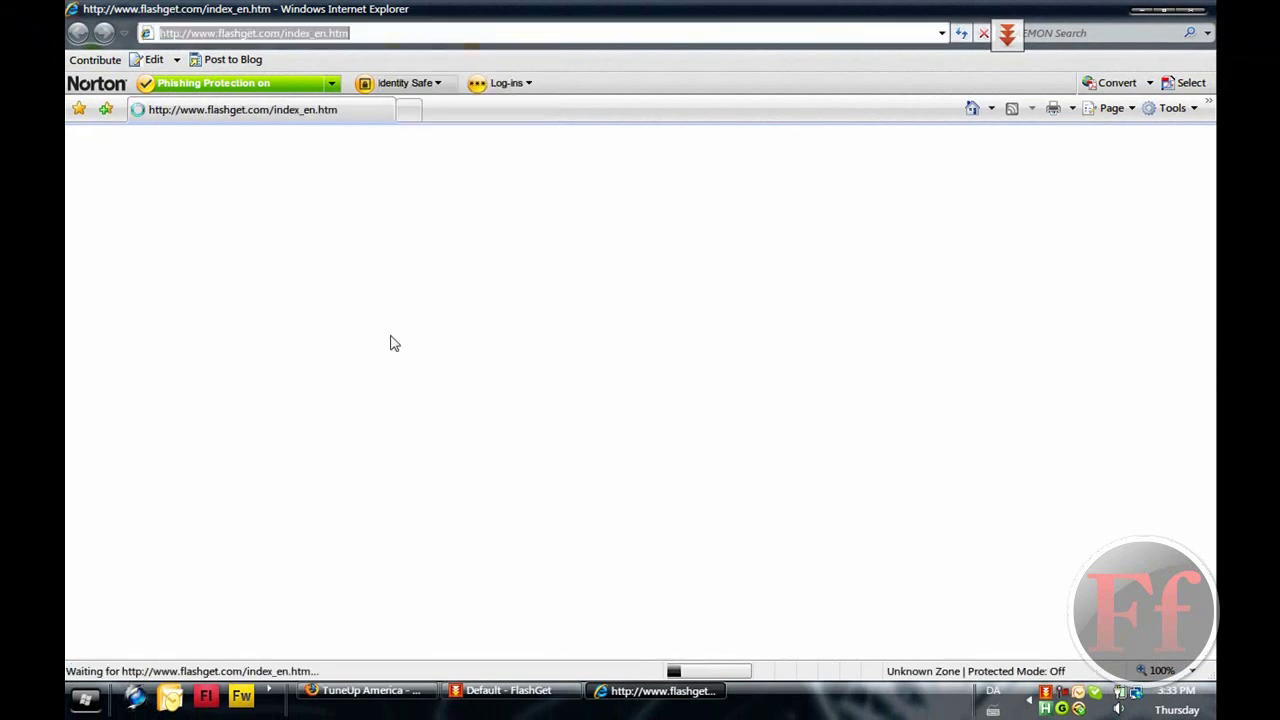
pyautogui.click(372, 690)
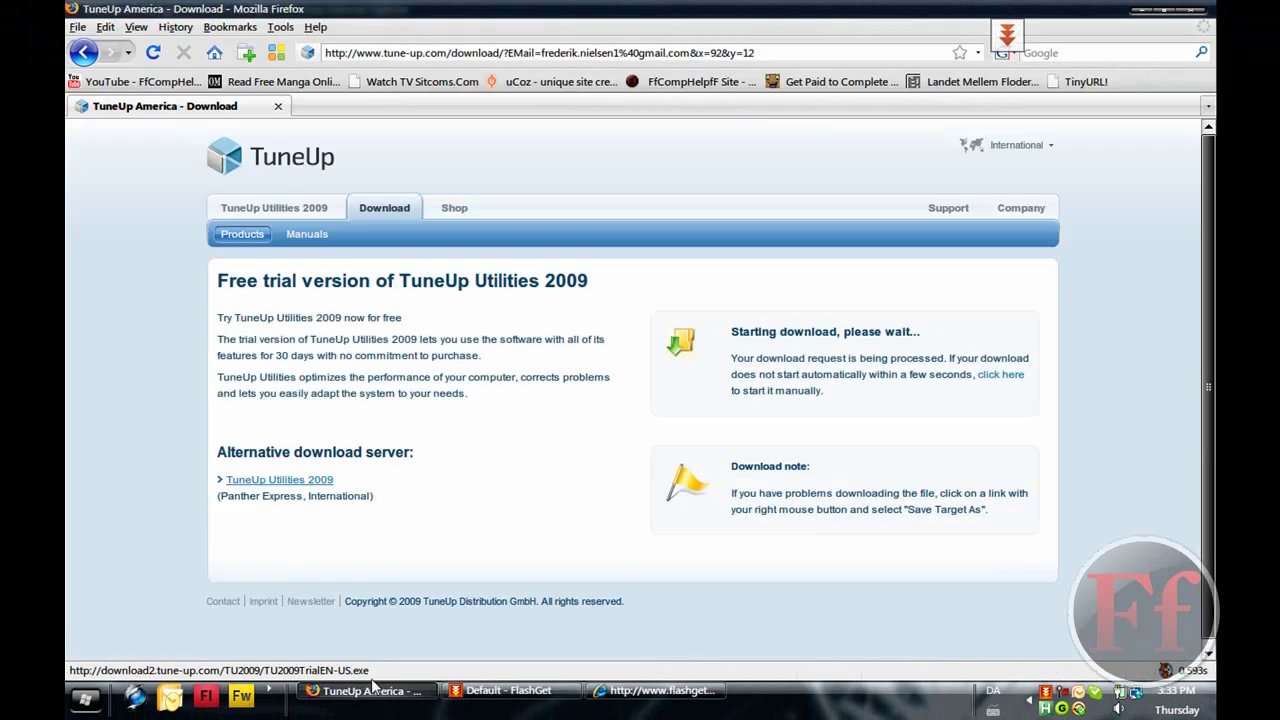
# Step: Paste the copied FlashGet URL into Firefox, load it, then switch back to Internet Explorer
pyautogui.click(390, 53)
pyautogui.hotkey('ctrl', 'v')
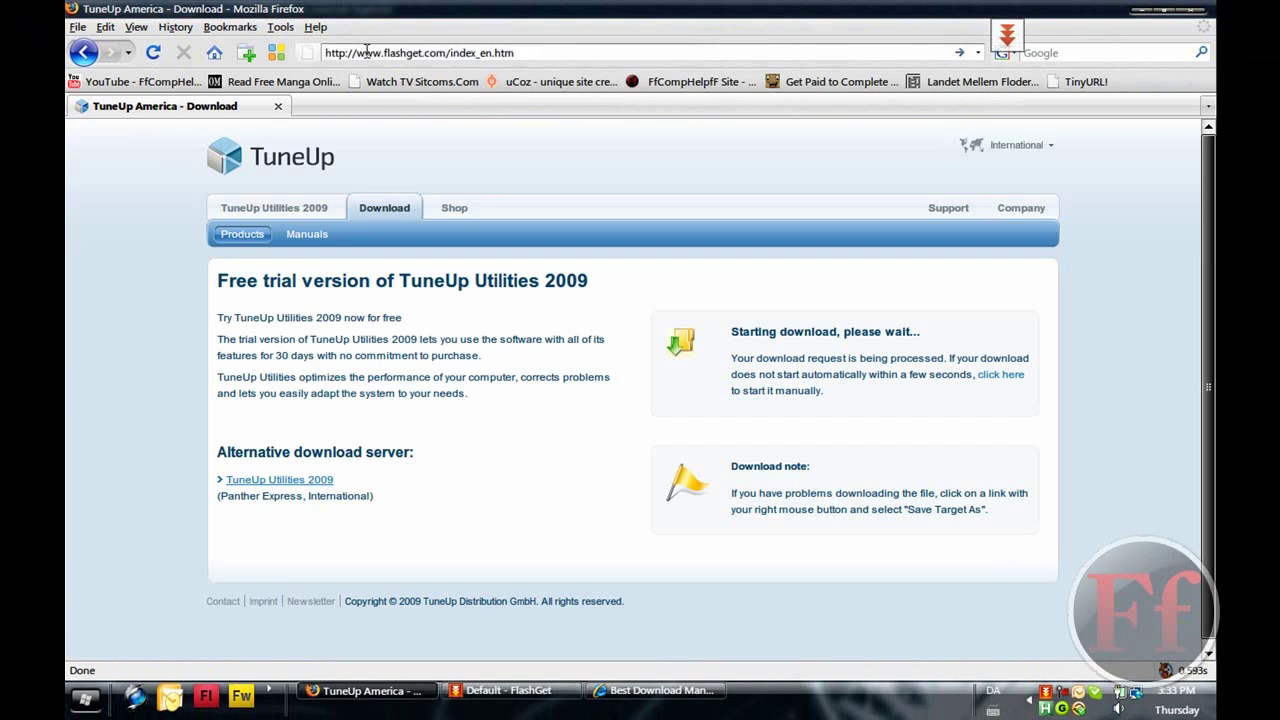
pyautogui.press('Return')
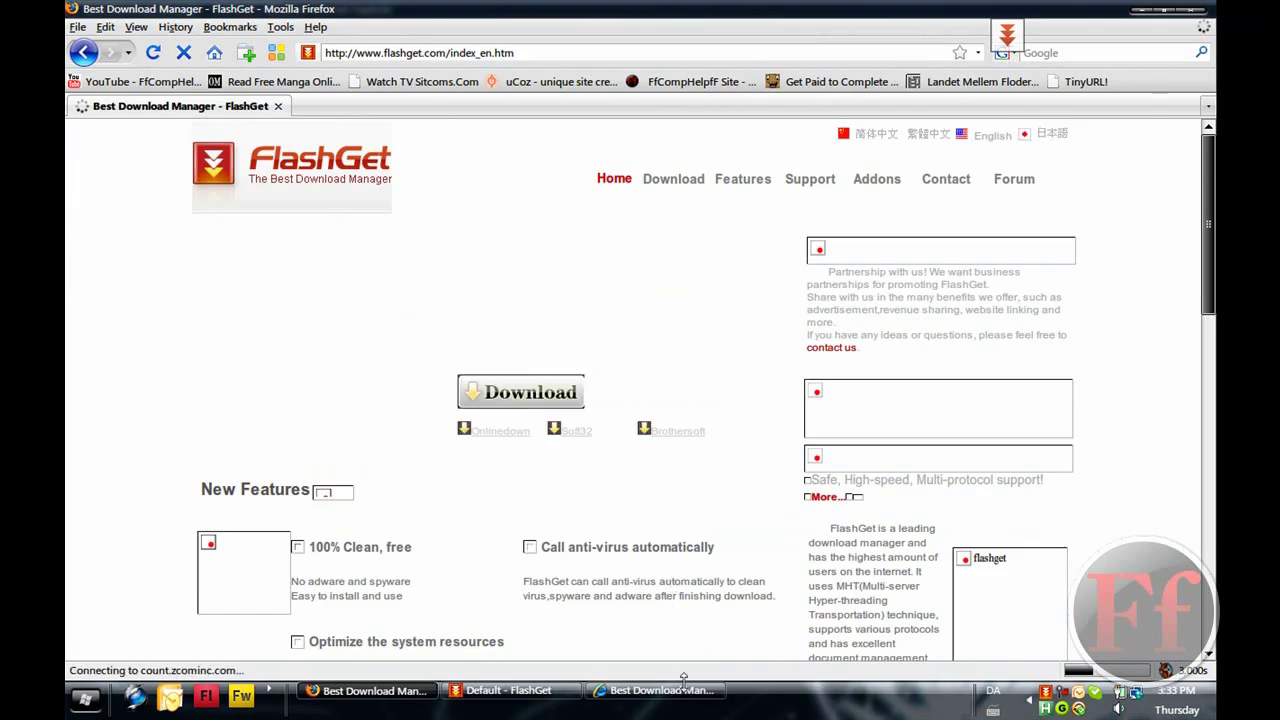
pyautogui.click(680, 690)
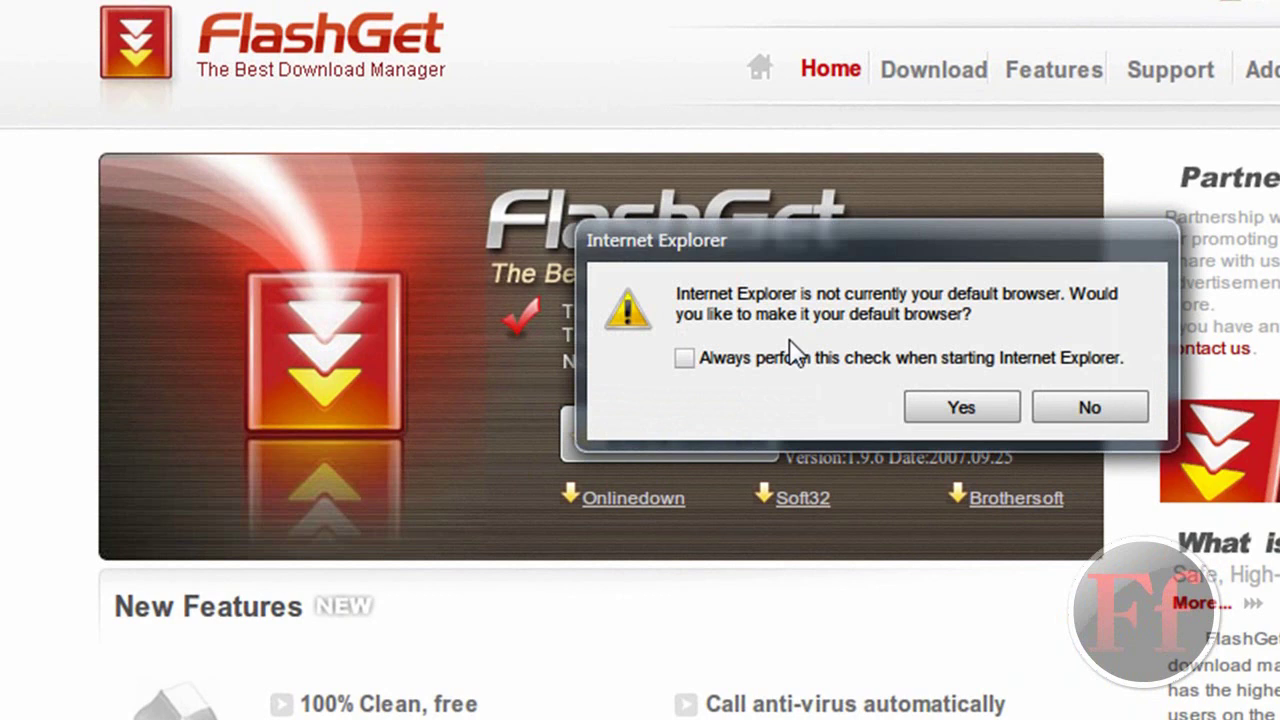
# Step: Toggle 'Always perform this check' on and off, then answer No to the default-browser prompt
pyautogui.click(1100, 360)
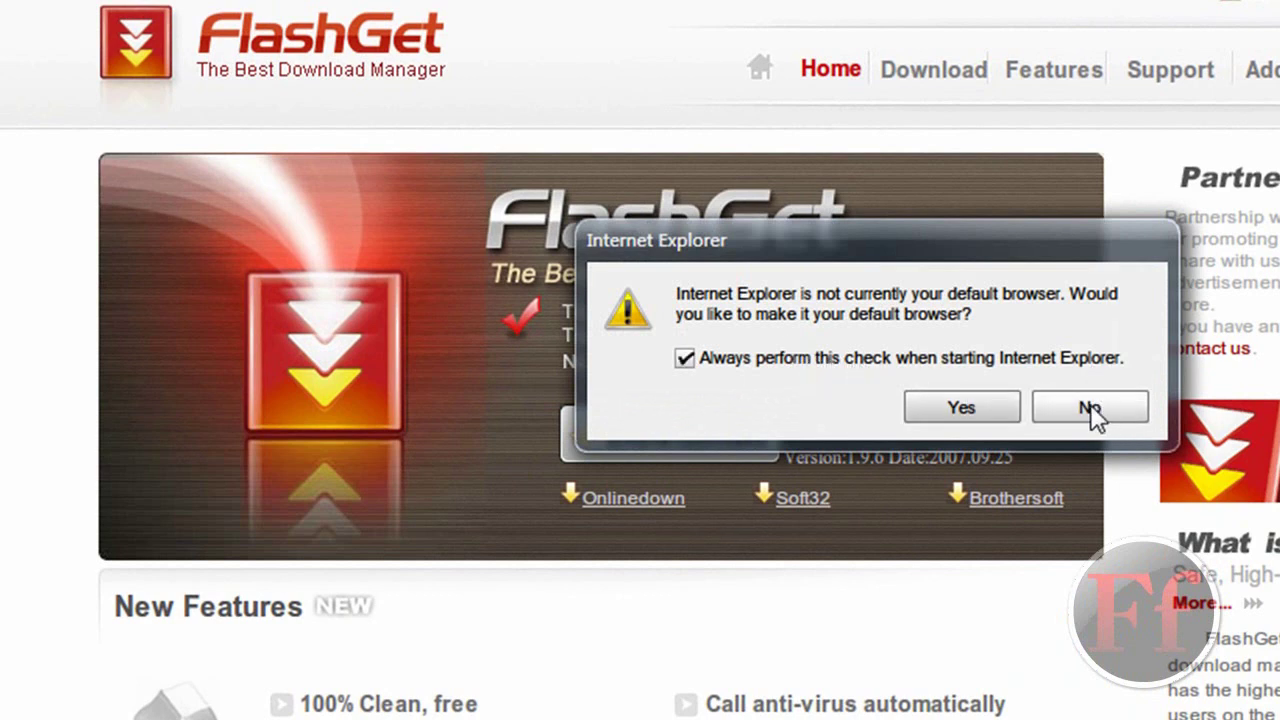
pyautogui.click(1087, 360)
pyautogui.click(1092, 402)
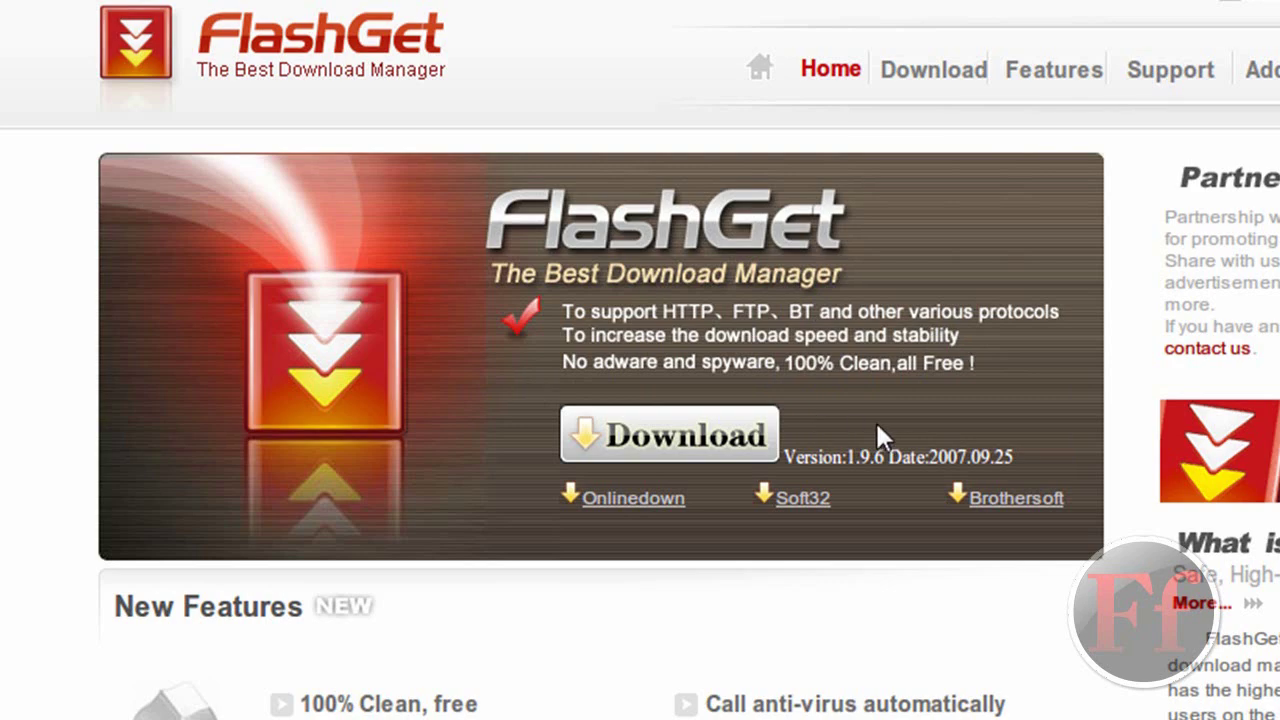
# Step: Scroll through the FlashGet home page, return to the top, and open its Download page
pyautogui.scroll(-5, 875, 420)
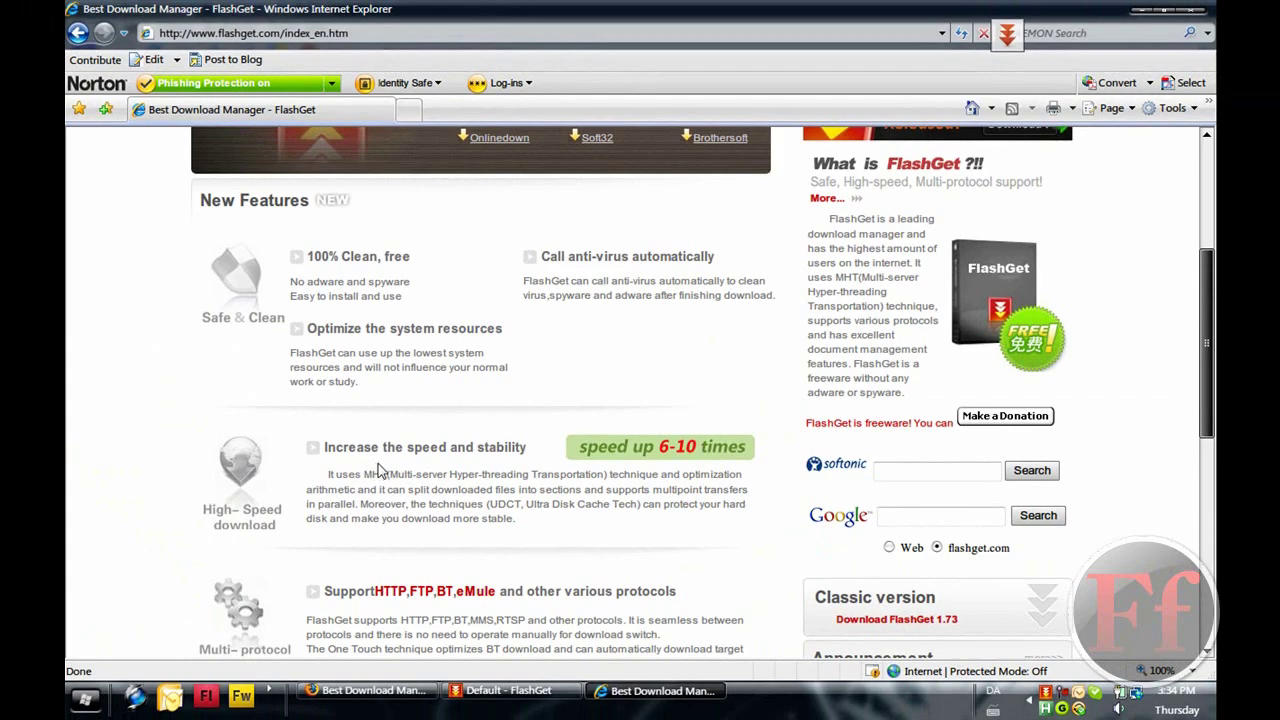
pyautogui.scroll(-5, 443, 466)
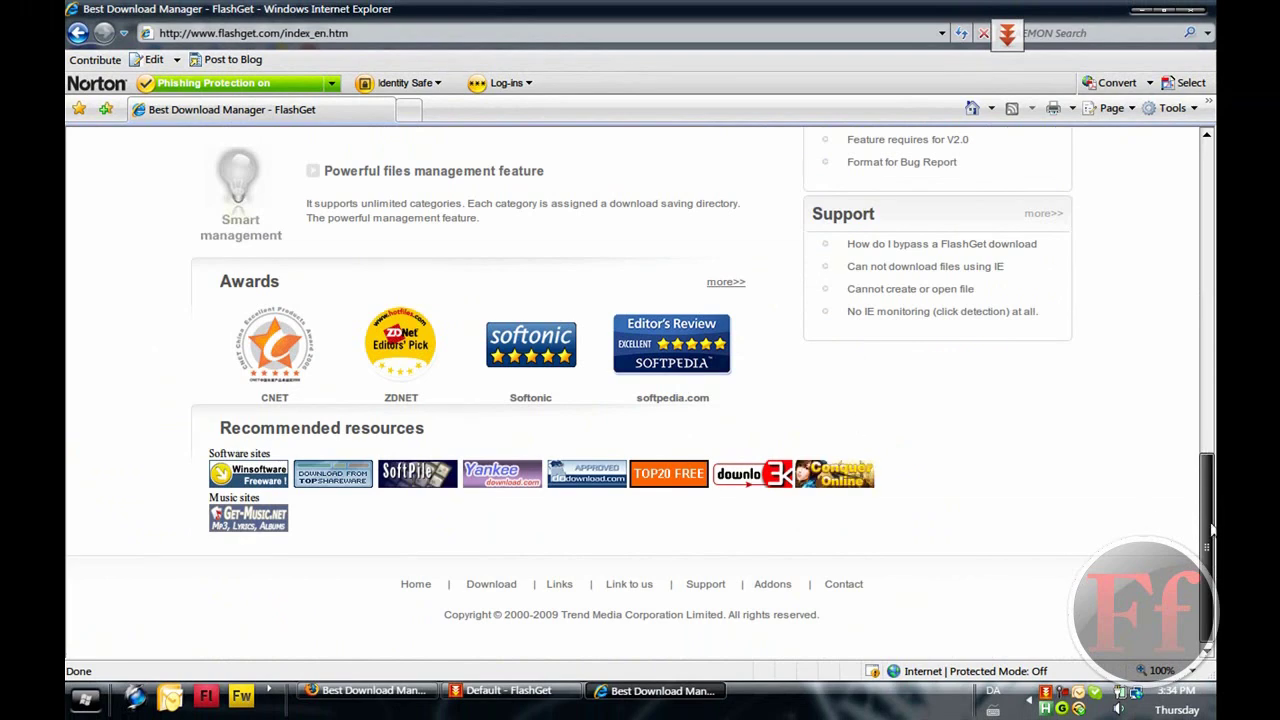
pyautogui.moveTo(1210, 530); pyautogui.dragTo(1204, 178)
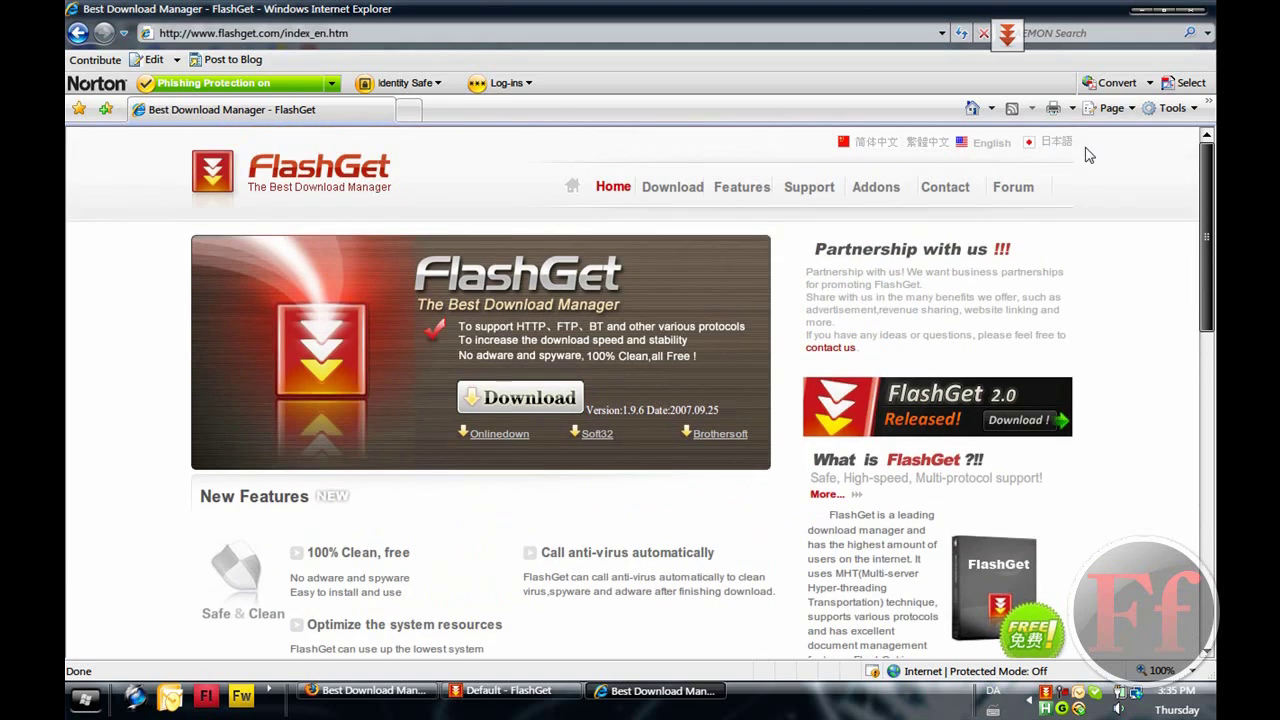
pyautogui.click(679, 197)
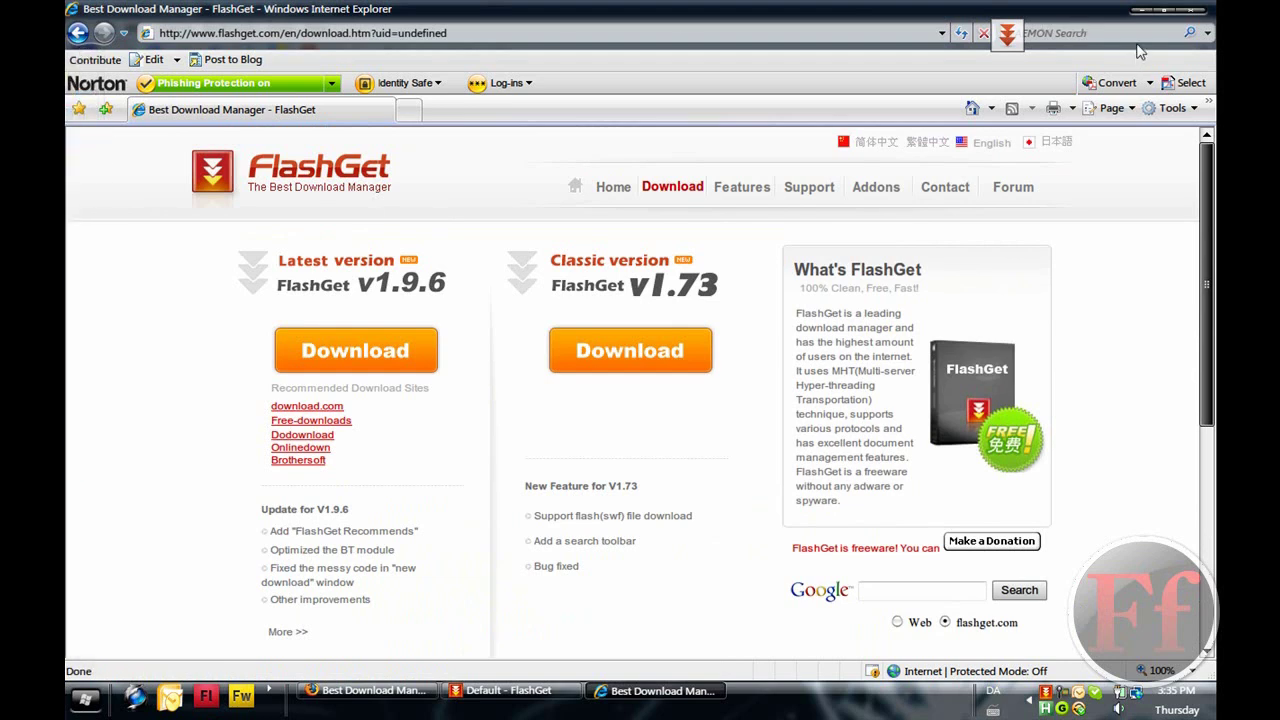
# Step: Choose Live Search as Internet Explorer's search provider, then restore, nudge and re-maximize the window
pyautogui.click(1207, 33)
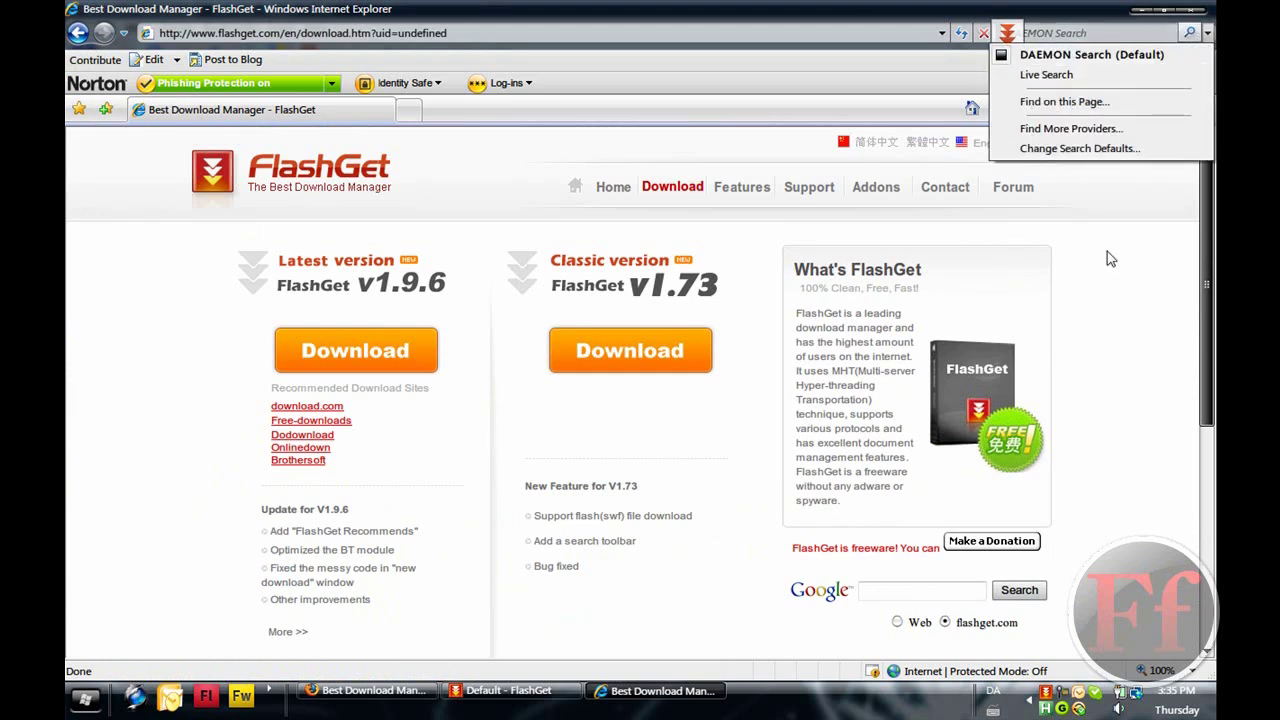
pyautogui.click(1105, 75)
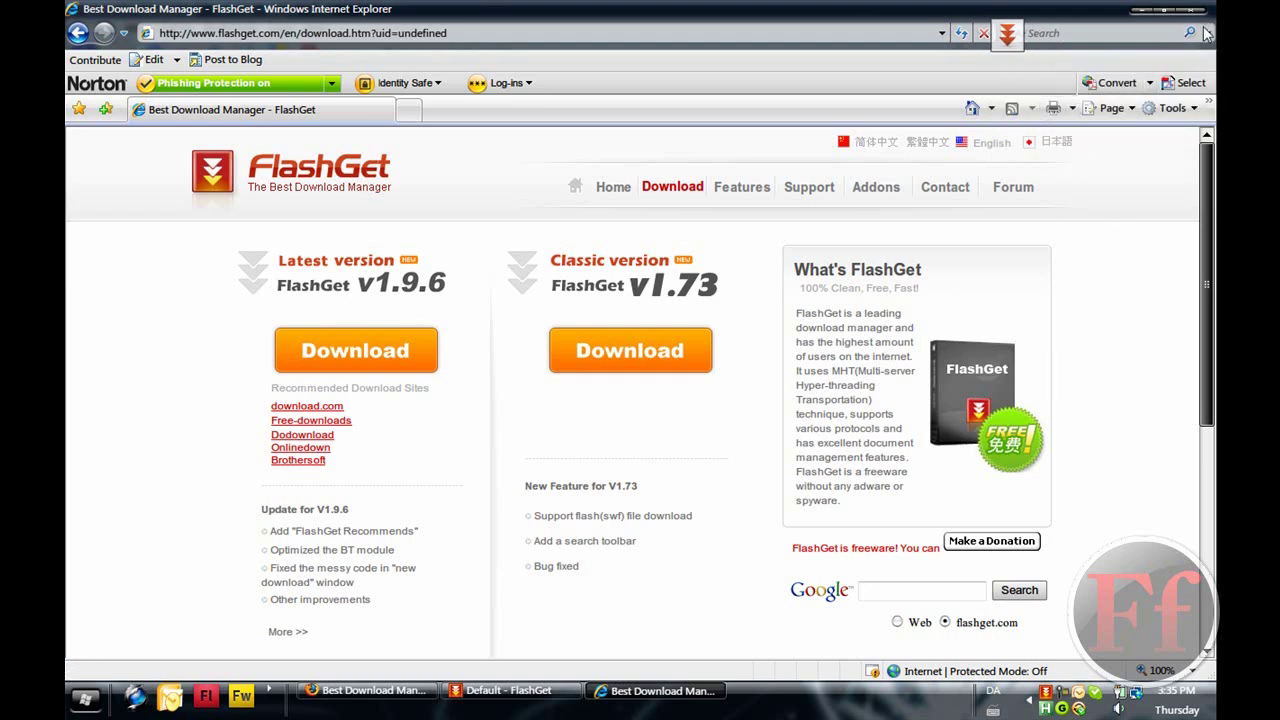
pyautogui.click(1168, 12)
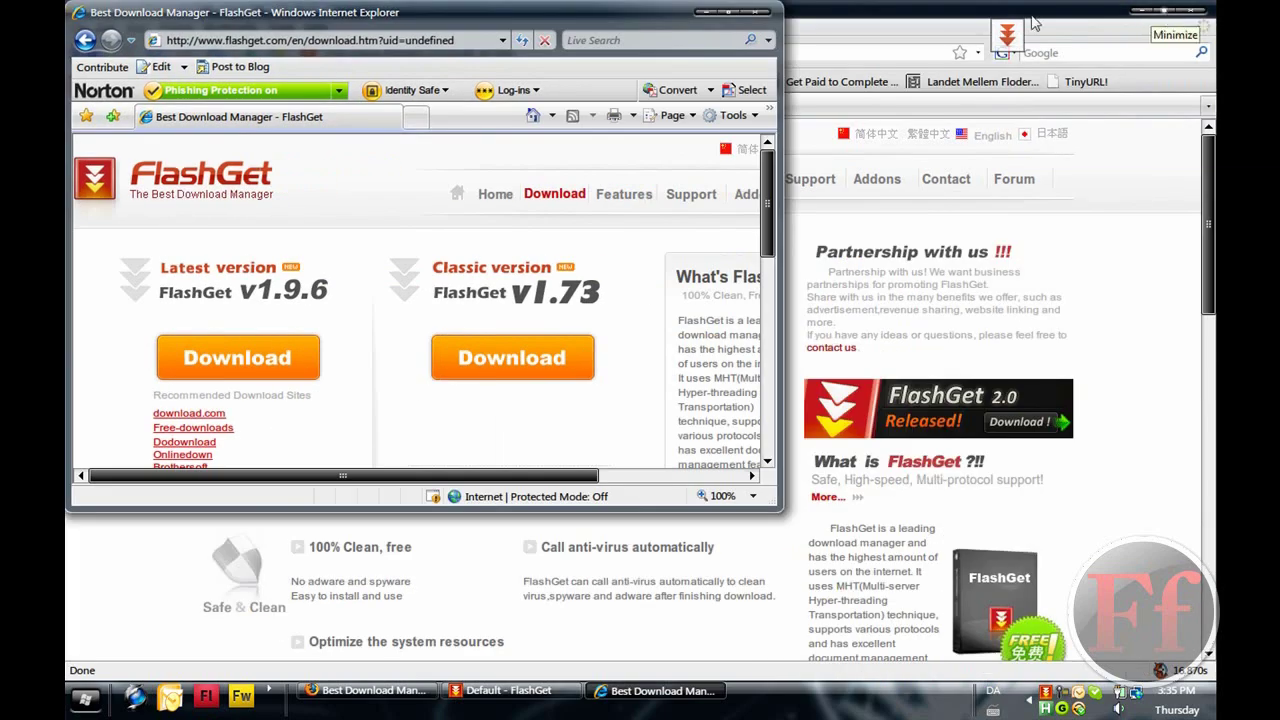
pyautogui.moveTo(744, 25); pyautogui.dragTo(737, 18)
pyautogui.doubleClick(737, 18)
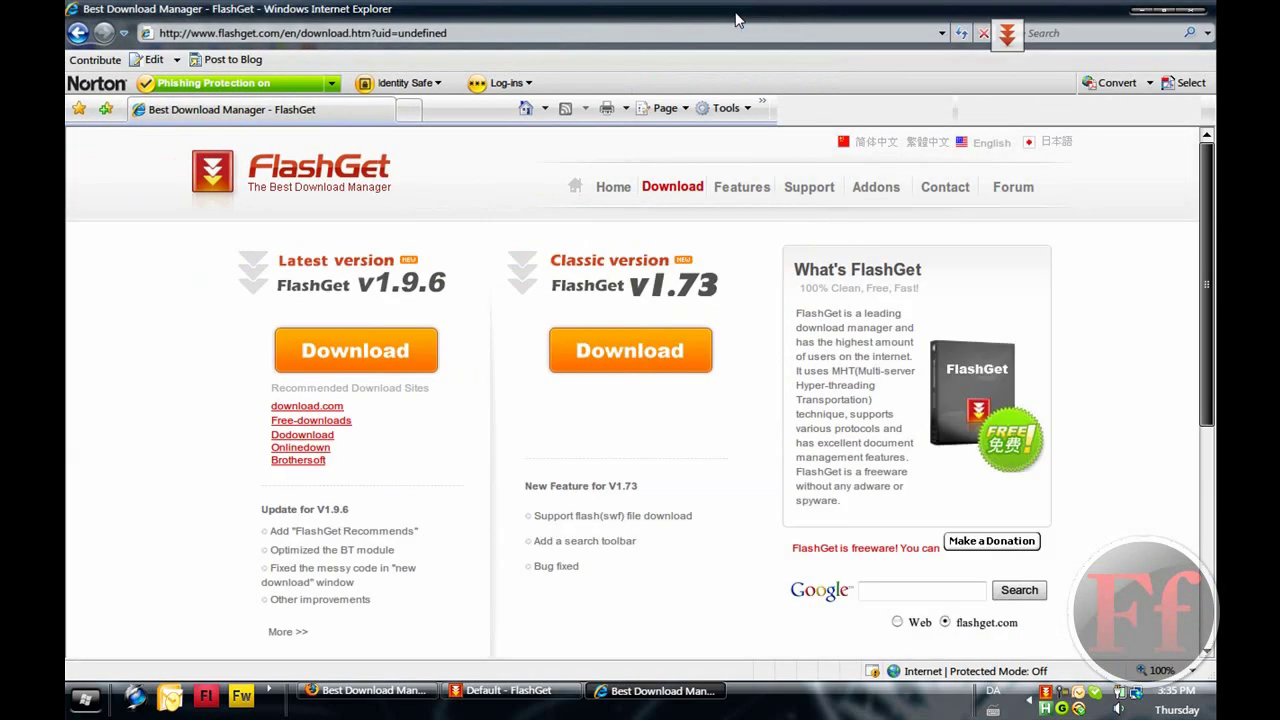